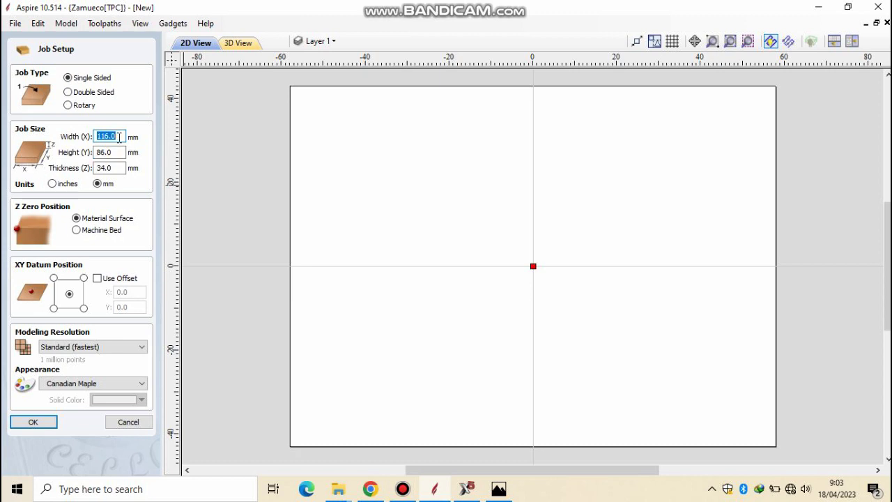
Step: Set the job size to 160 mm wide, 90 mm high and 5 mm thick, and accept the setup
type("1")
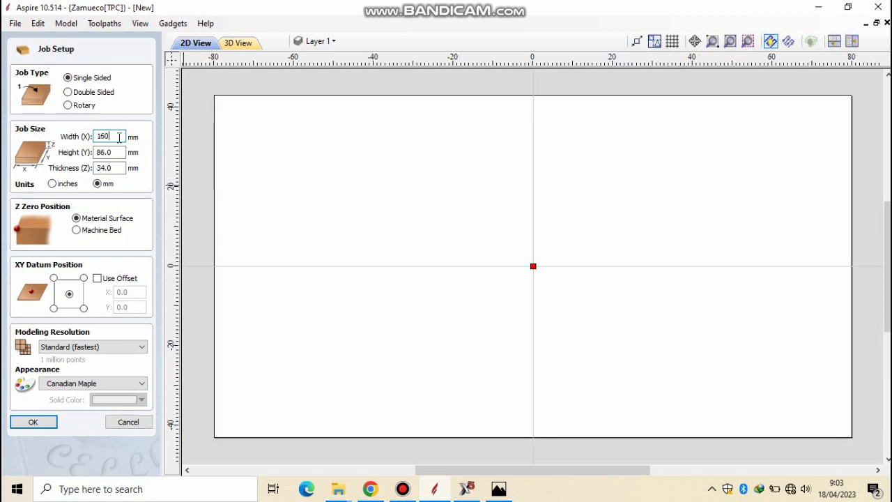
key("Tab")
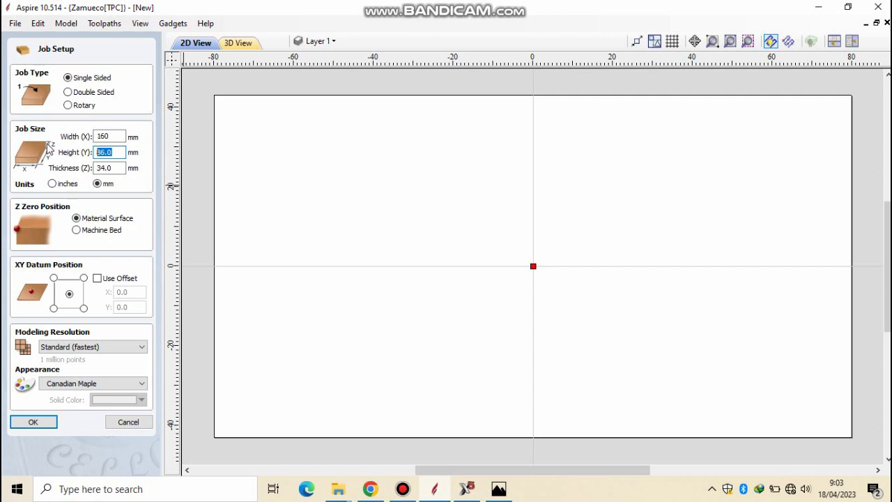
type("90")
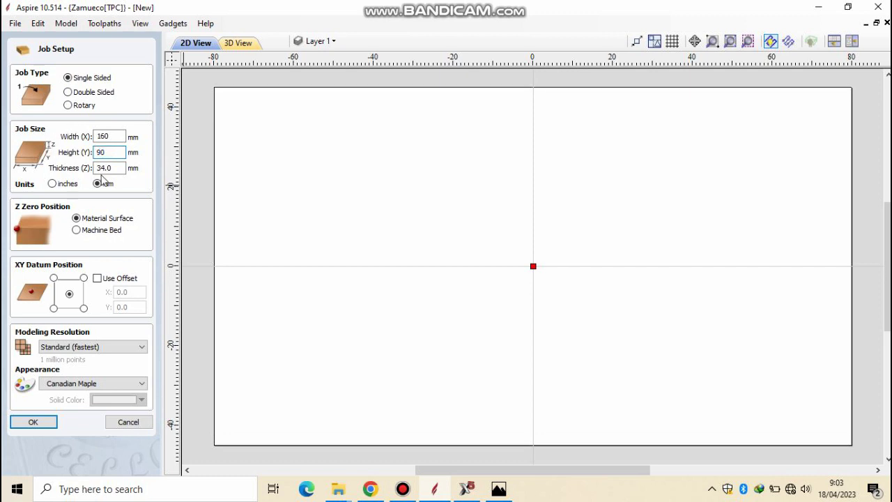
double_click(114, 167)
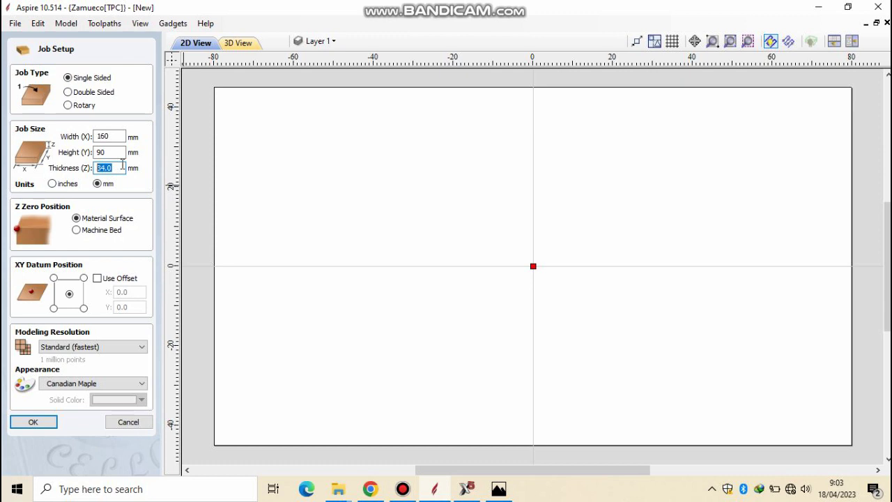
type("5")
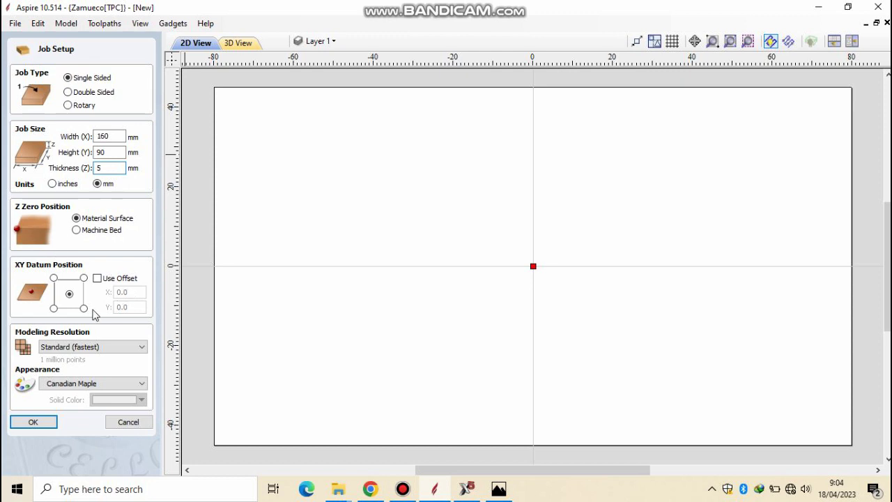
left_click(24, 424)
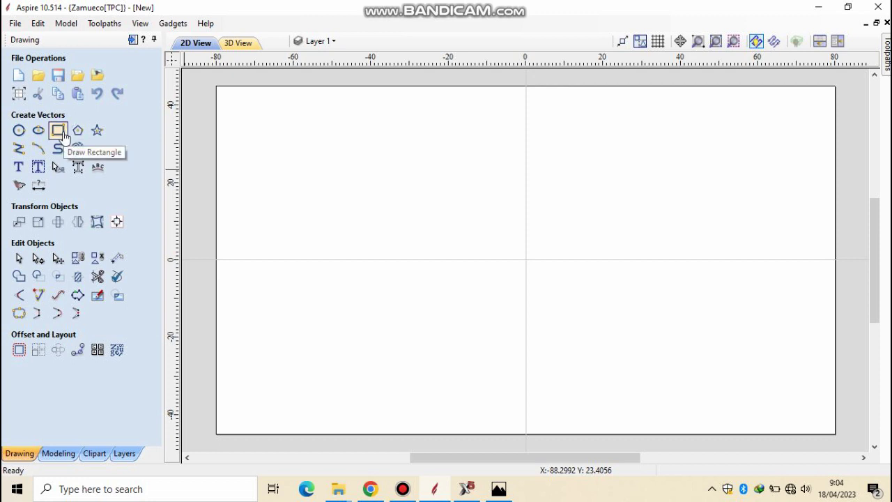
Step: Draw a rectangle about 55 by 29 mm near the middle of the material and give it square corners
left_click(61, 134)
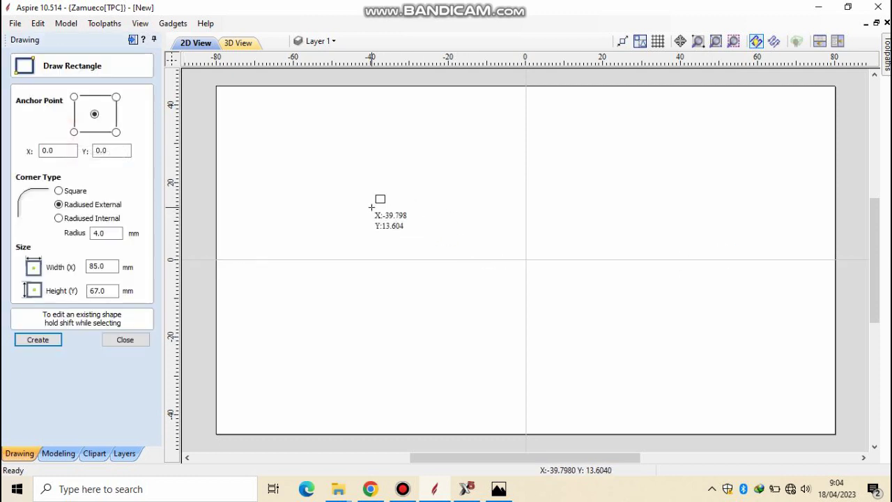
mouse_move(371, 207)
left_mouse_down()
mouse_move(494, 223)
mouse_move(577, 292)
mouse_move(584, 319)
left_mouse_up()
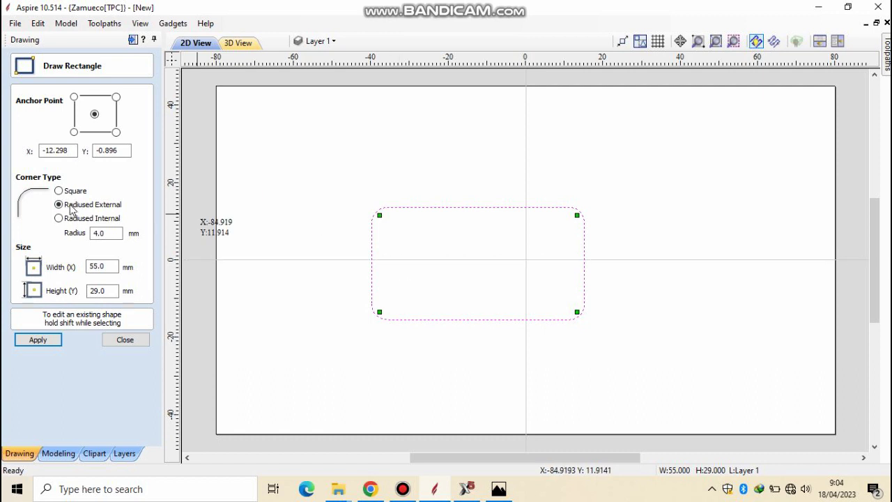
scroll(379, 221, "up", 4)
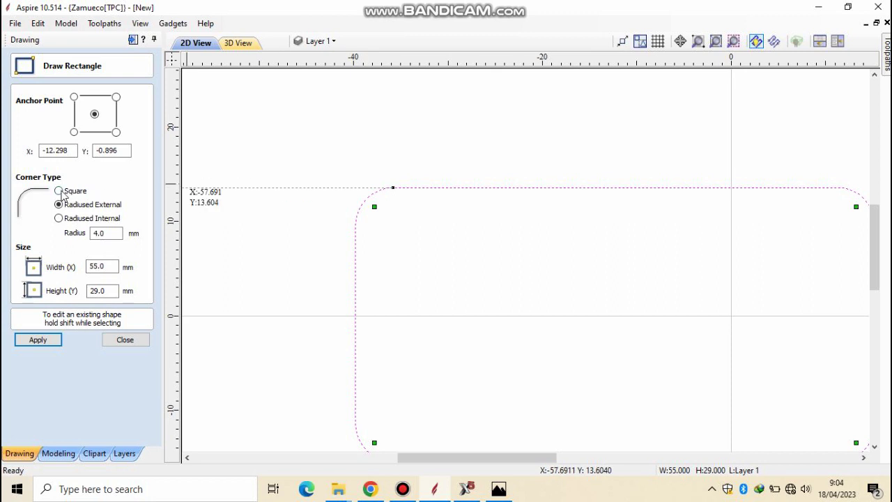
left_click(59, 192)
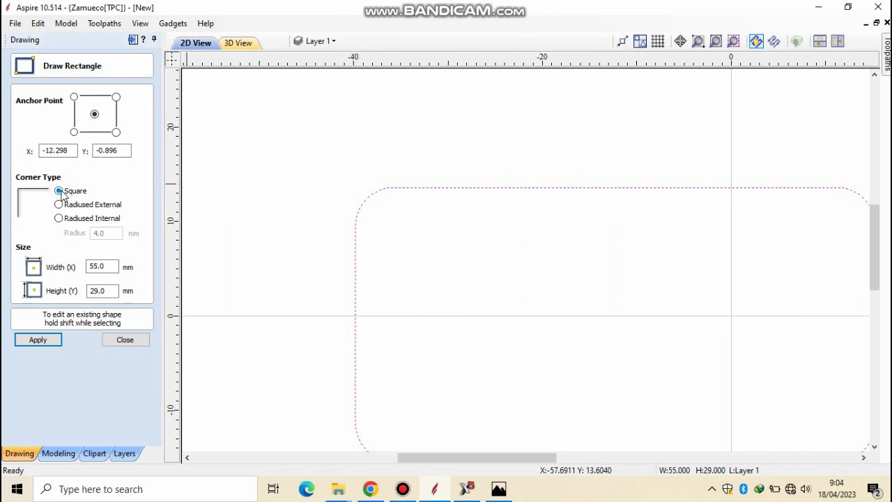
left_click(60, 342)
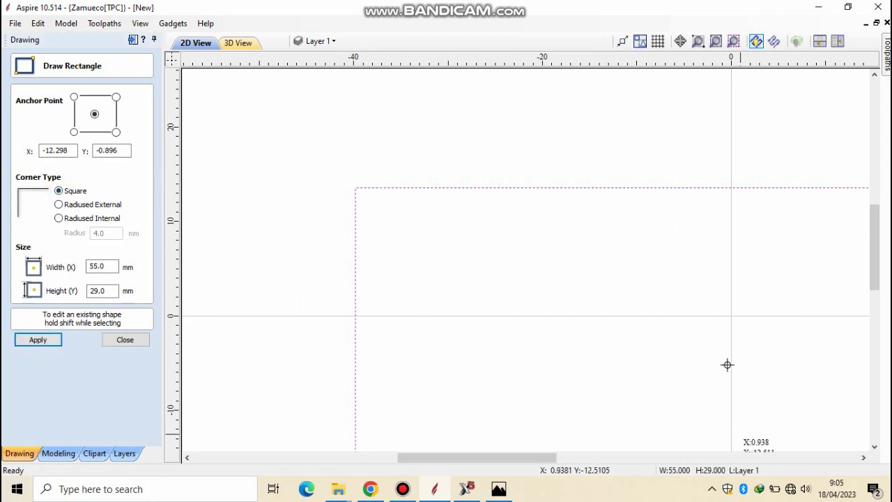
Step: Resize the rectangle to 60 mm wide and 40 mm high, and finish the rectangle tool
scroll(676, 261, "down", 2)
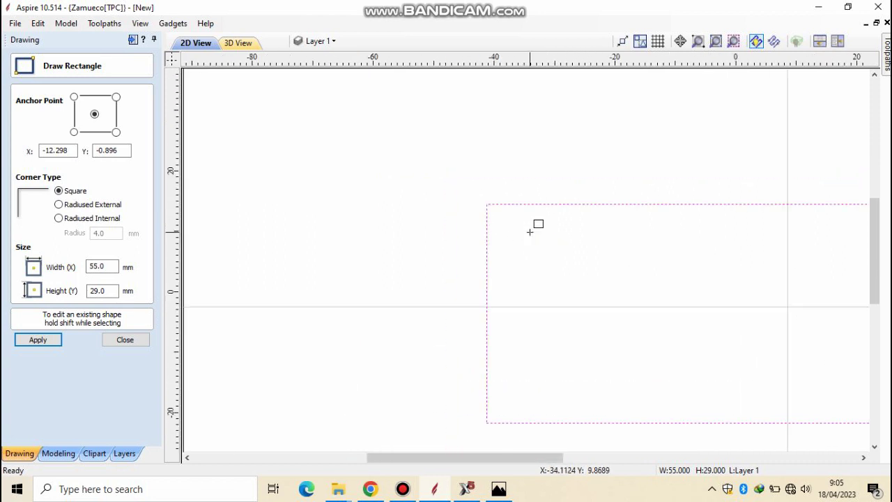
middle_click_drag(702, 295, 578, 277)
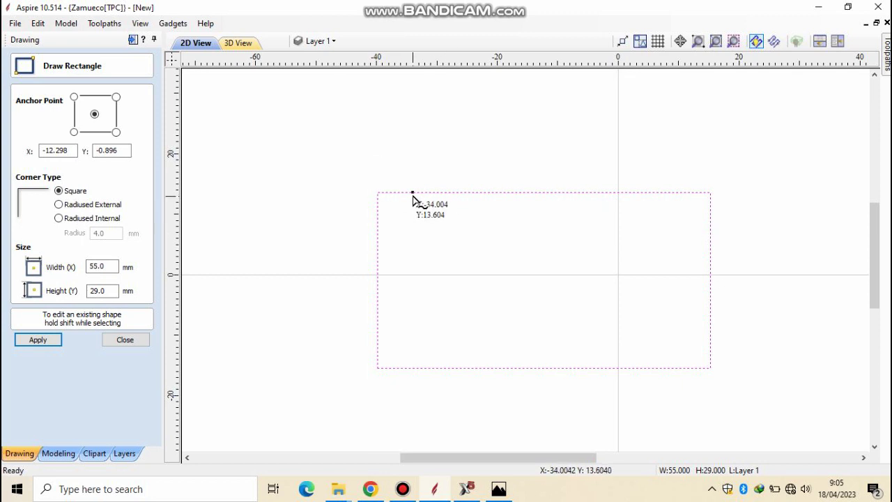
double_click(117, 267)
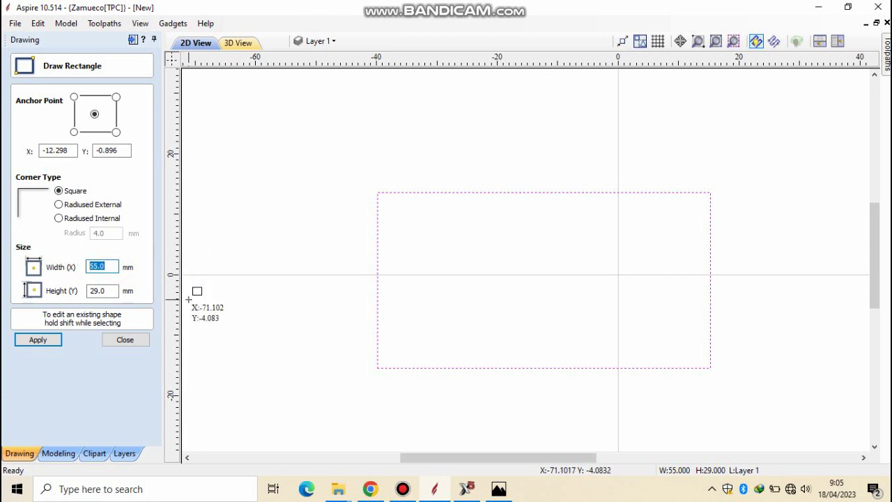
type("60")
key("Tab")
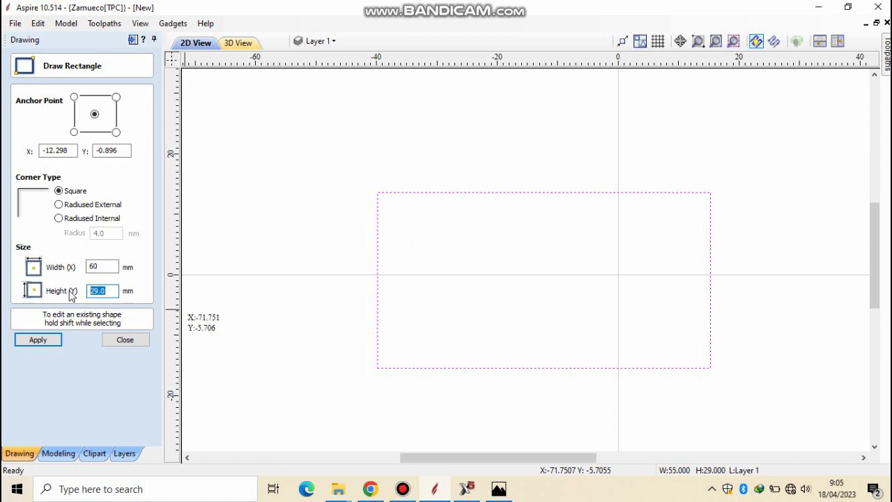
type("40")
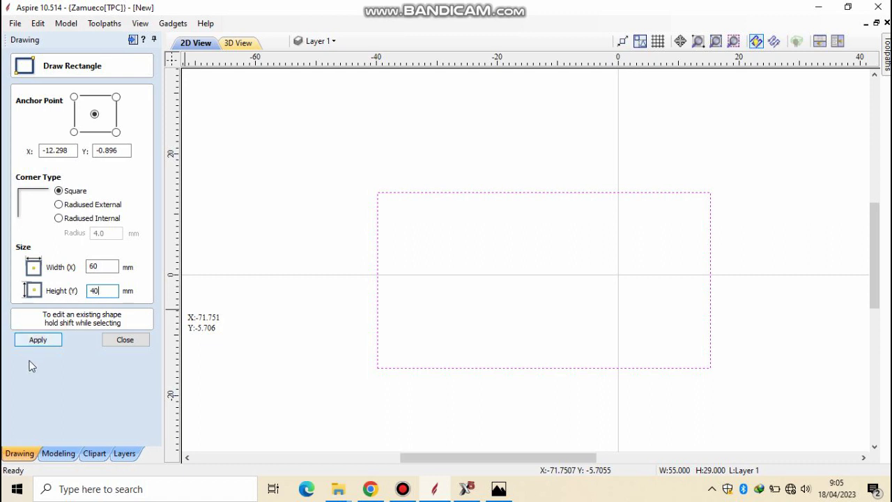
left_click(36, 340)
scroll(491, 305, "down", 2)
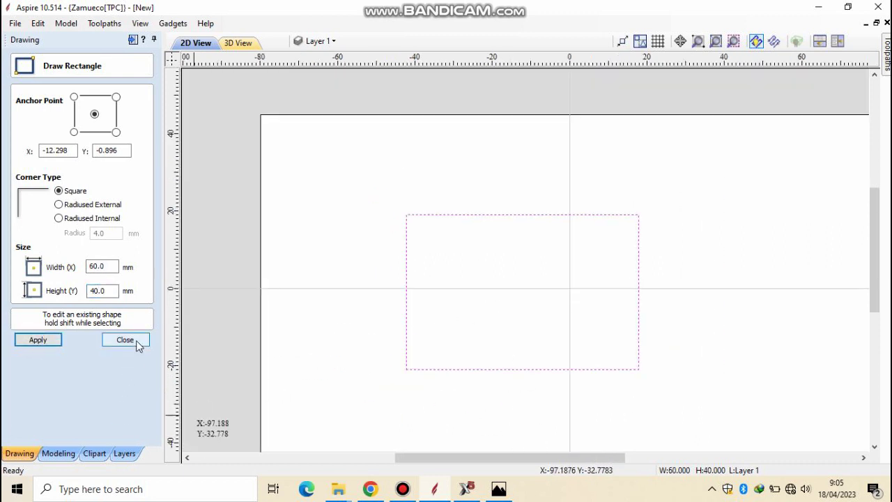
left_click(126, 340)
Step: Center the rectangle on the material both horizontally and vertically
scroll(613, 404, "down", 2)
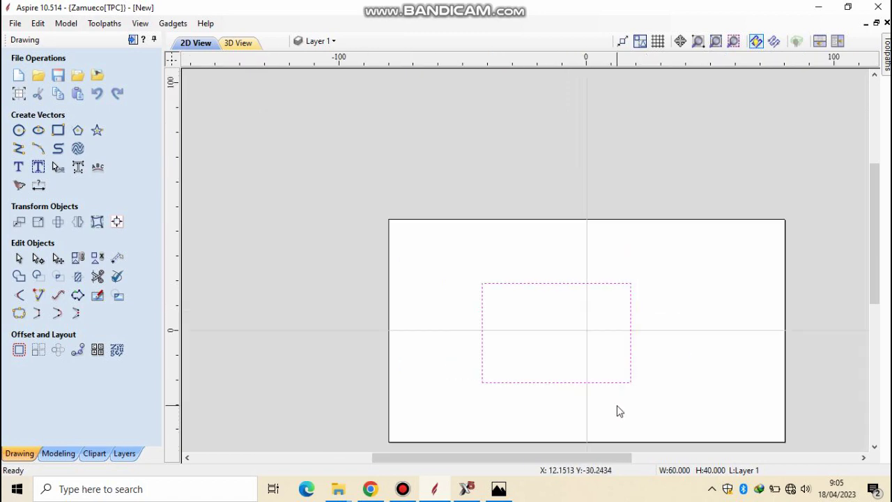
scroll(607, 393, "up", 2)
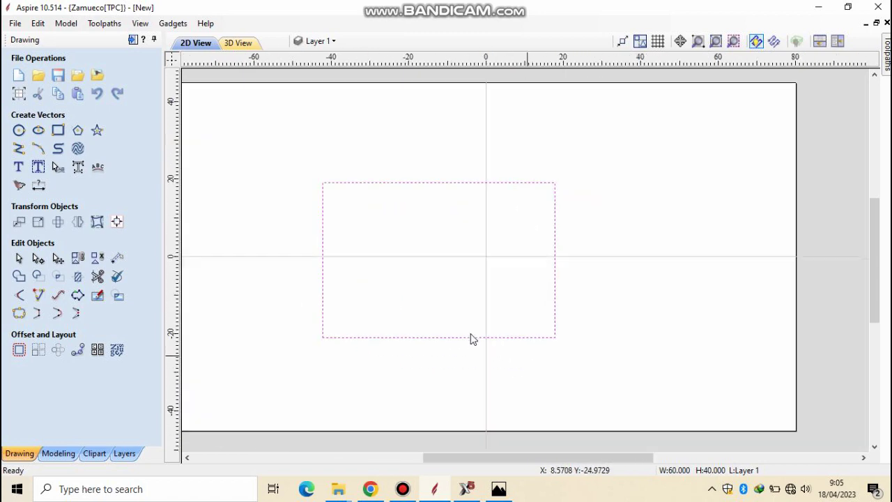
middle_click_drag(536, 341, 556, 369)
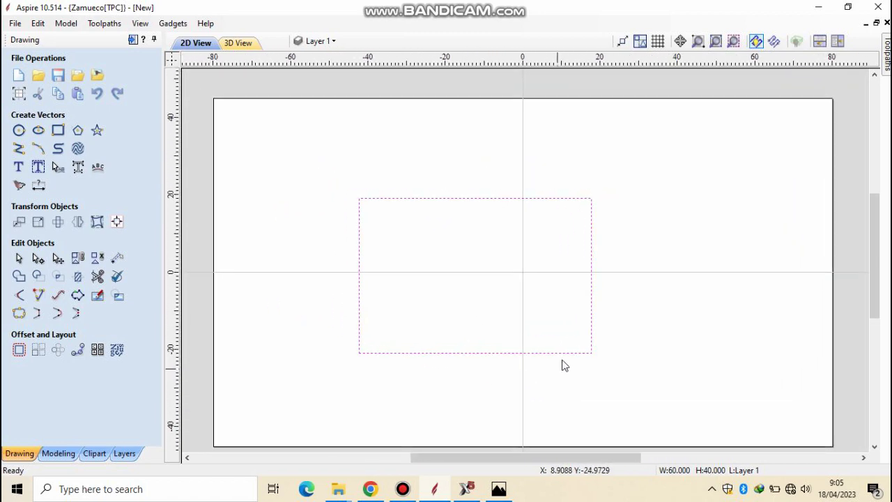
left_click(116, 223)
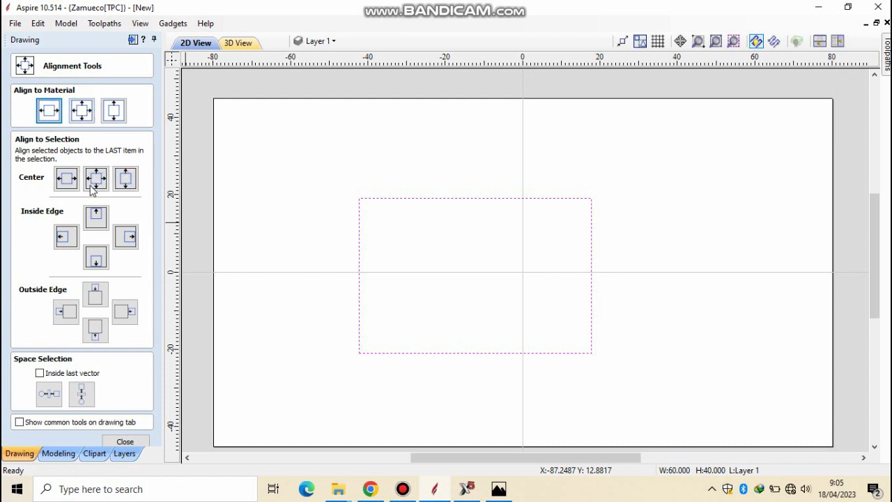
left_click(90, 111)
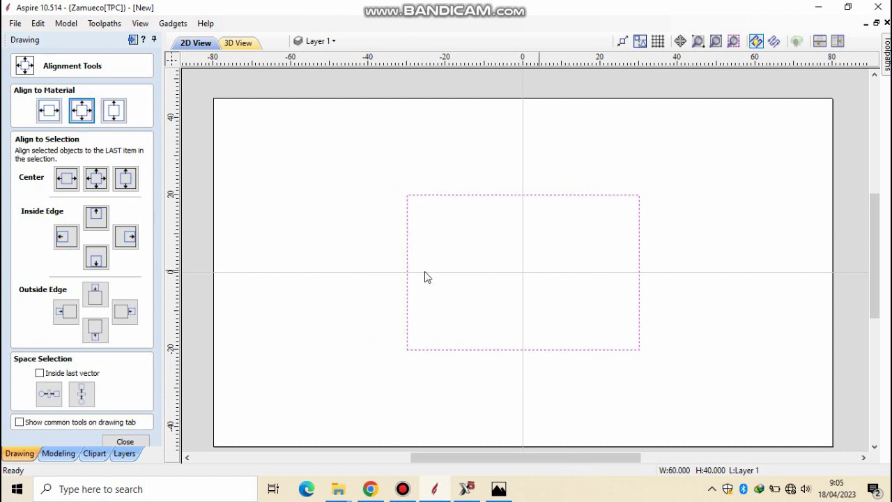
left_click(126, 441)
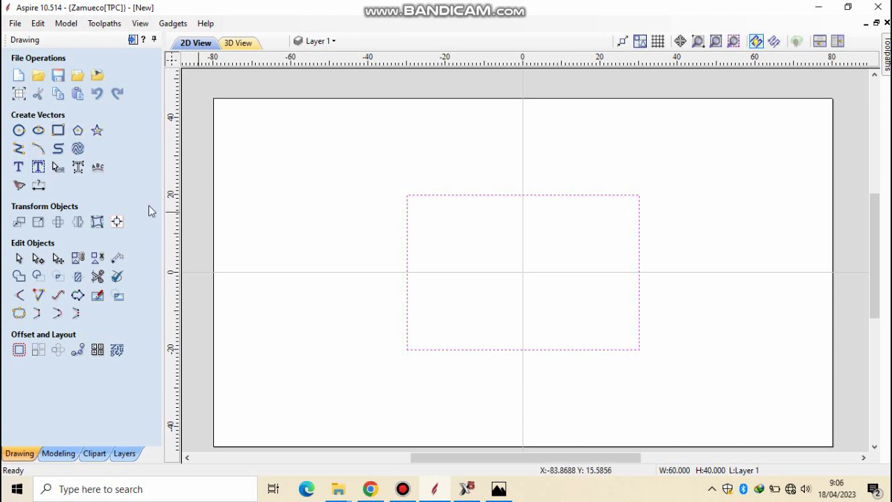
Step: Create the text HALLO anchored at about X -20.4, Y -1.8 inside the rectangle, with a text height of 15 mm
left_click(18, 167)
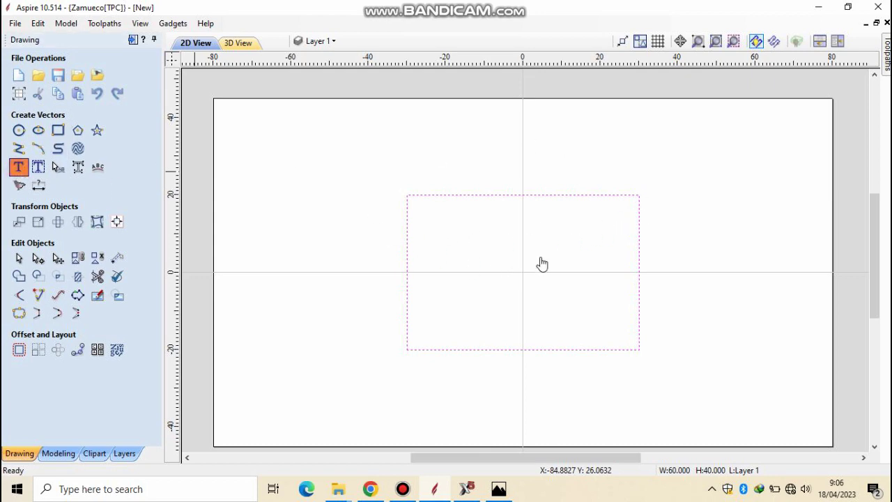
left_click(447, 269)
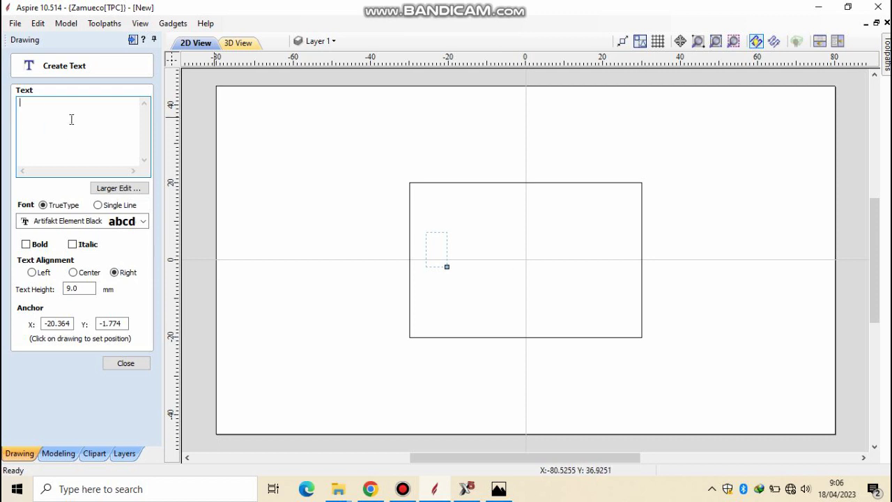
type("h")
type("HA")
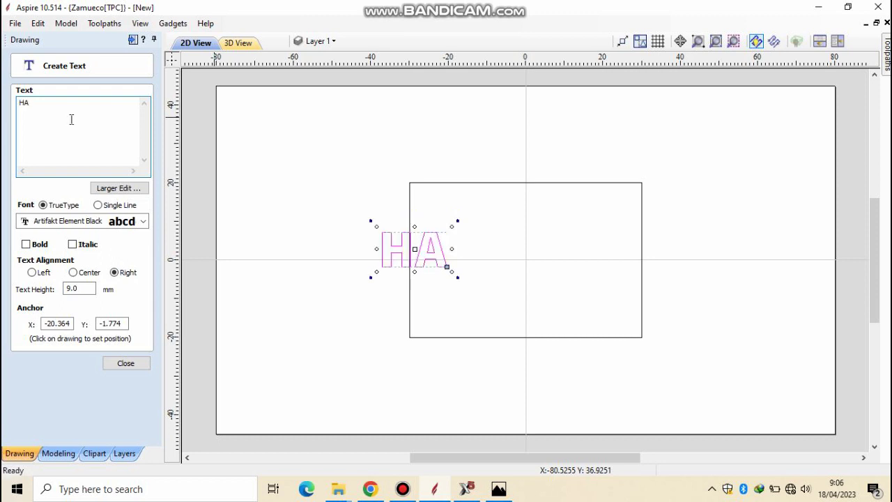
type("LLO")
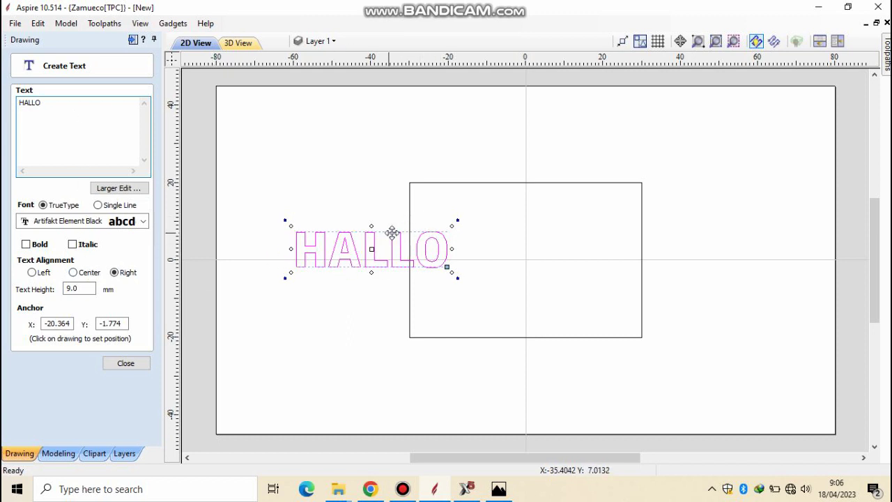
double_click(91, 287)
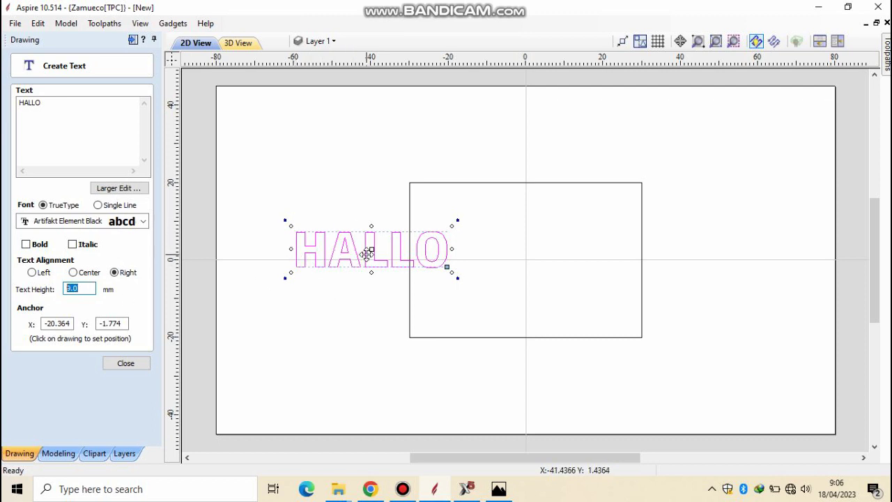
type("15")
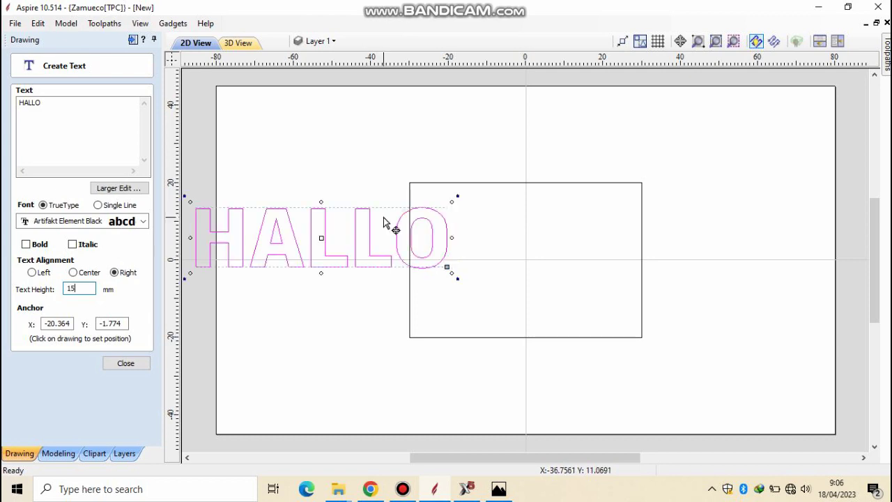
Step: Try the Brush Script MT and Gill Sans Ultra Bold fonts on the HALLO text, and switch back to Artifakt Element Black
left_click(144, 221)
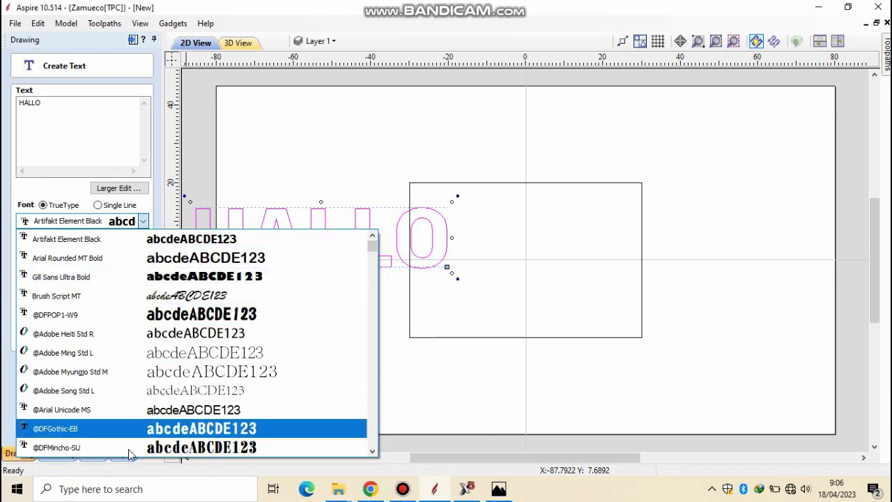
left_click(191, 296)
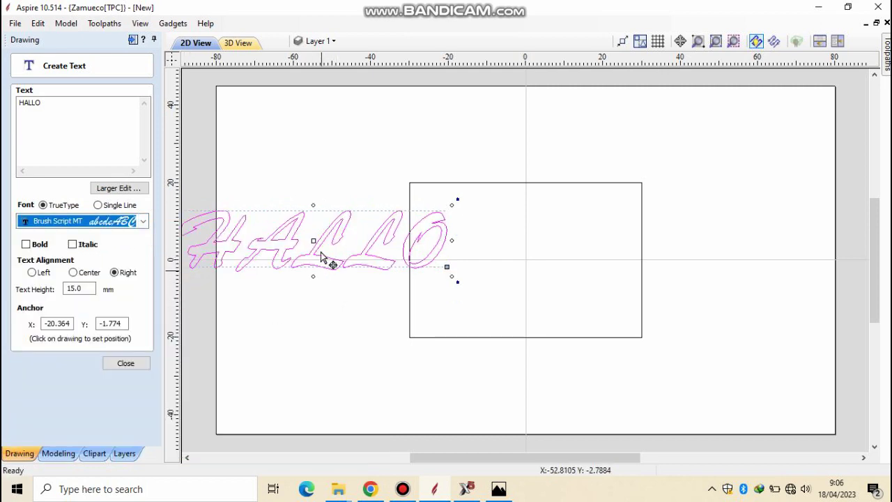
left_click(142, 221)
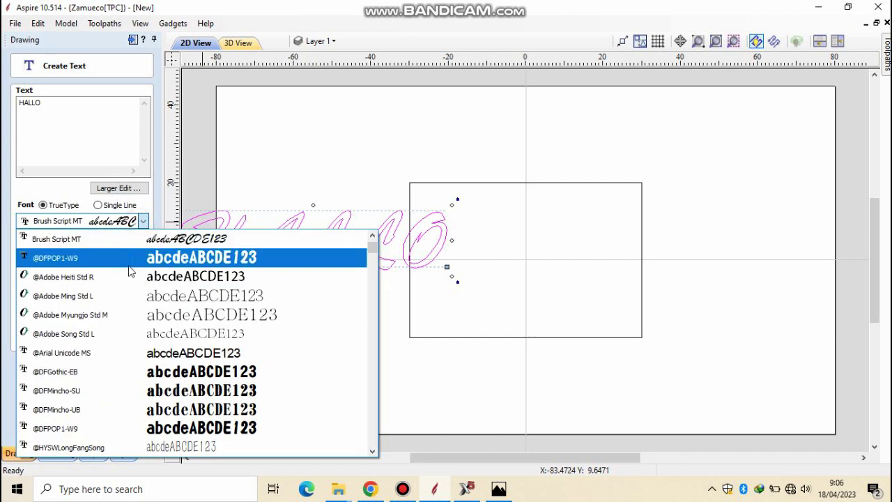
scroll(134, 265, "up", 2)
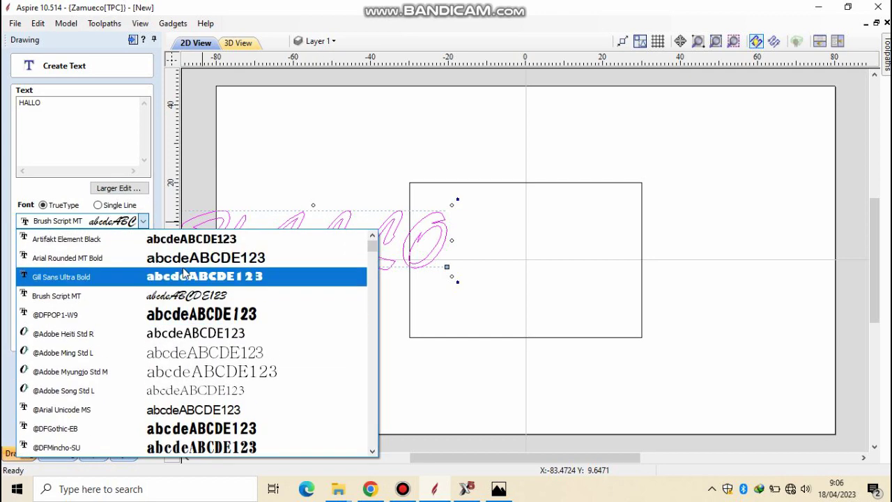
left_click(185, 274)
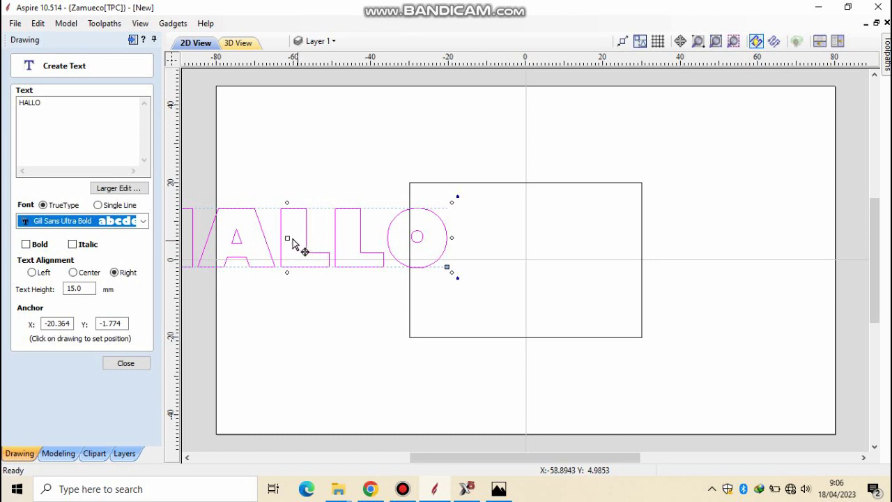
left_click(143, 221)
scroll(129, 244, "up", 1)
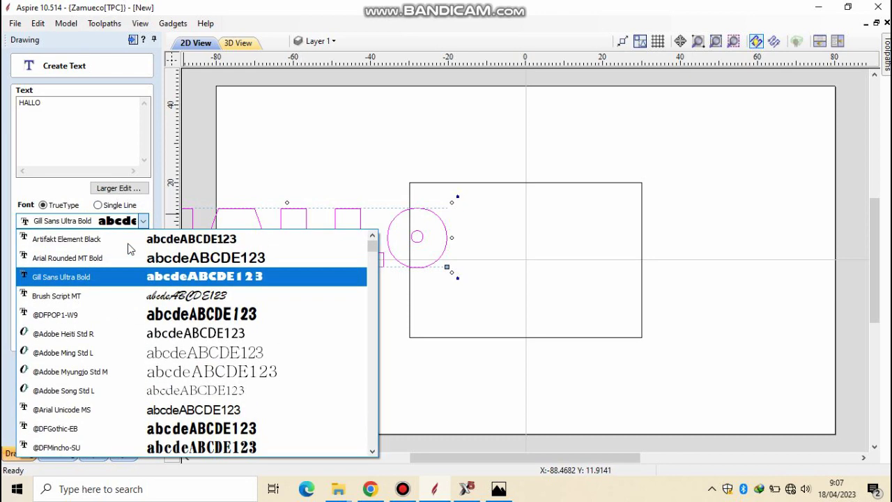
left_click(129, 240)
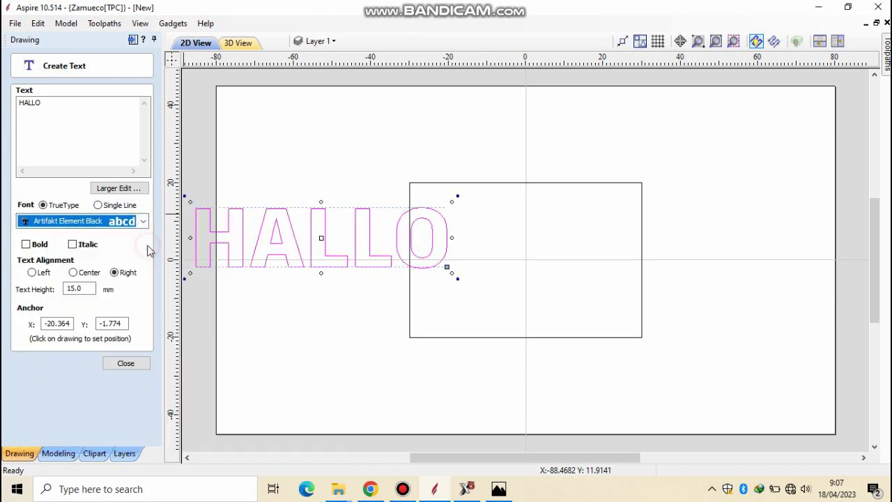
Step: Finish the text and center HALLO on the rectangle both horizontally and vertically
left_click(141, 364)
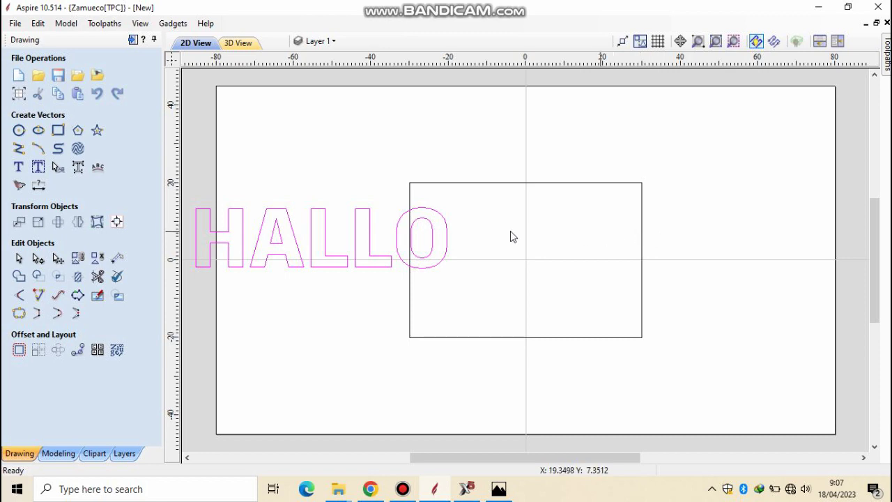
left_click(117, 220)
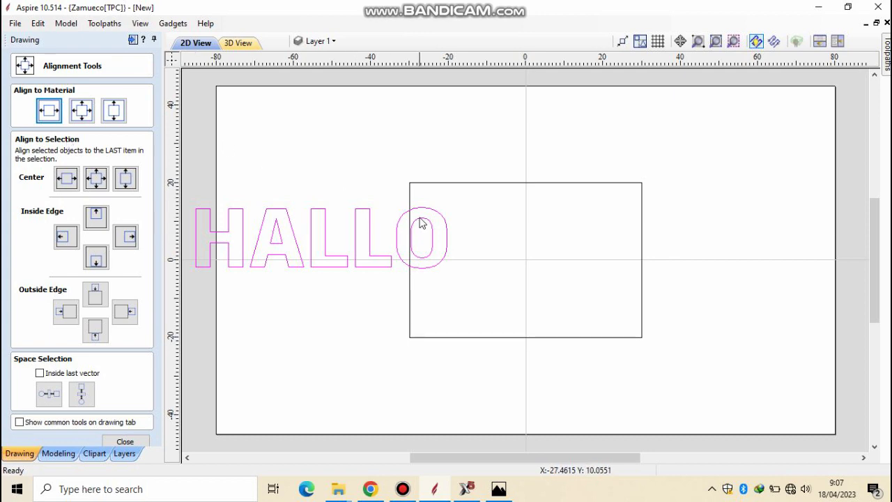
left_click(370, 225)
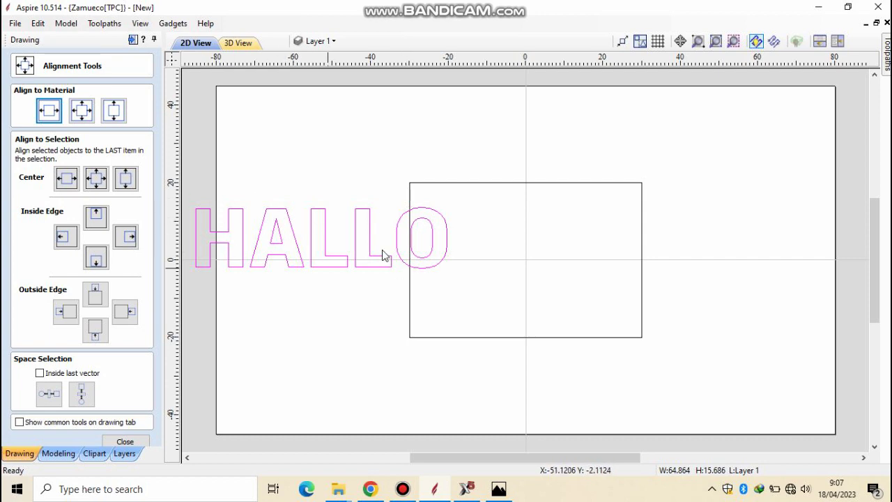
left_click(409, 205, "shift")
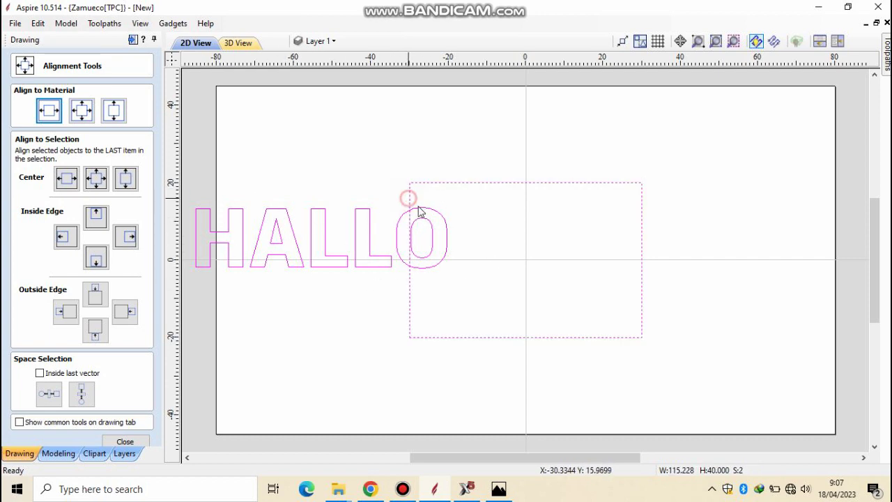
left_click(96, 178)
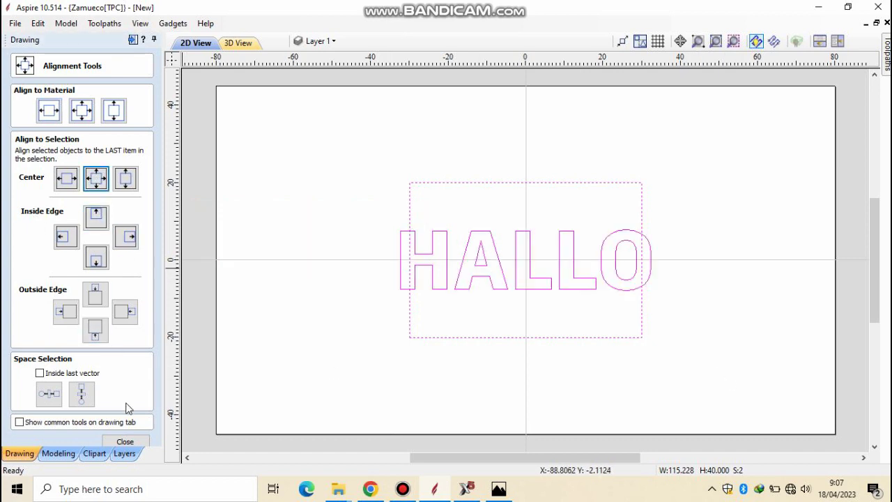
left_click(127, 441)
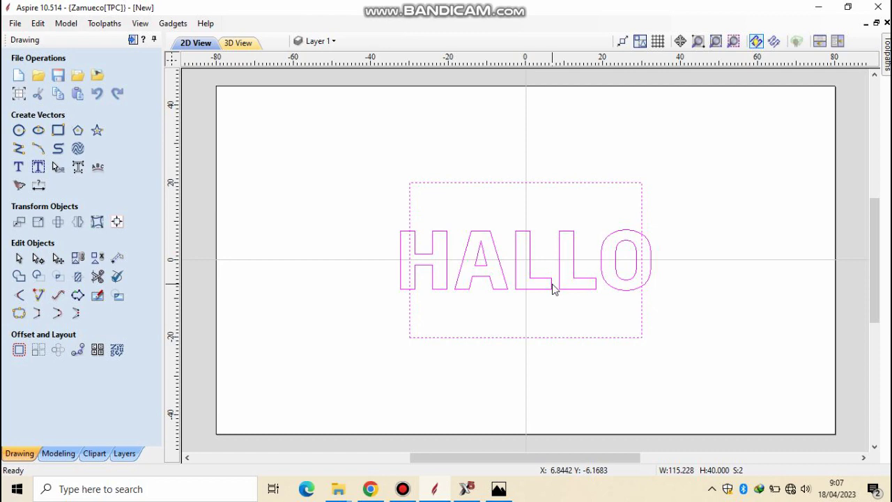
Step: Reopen the HALLO text for editing and set its text height to 10 mm
left_click(561, 315)
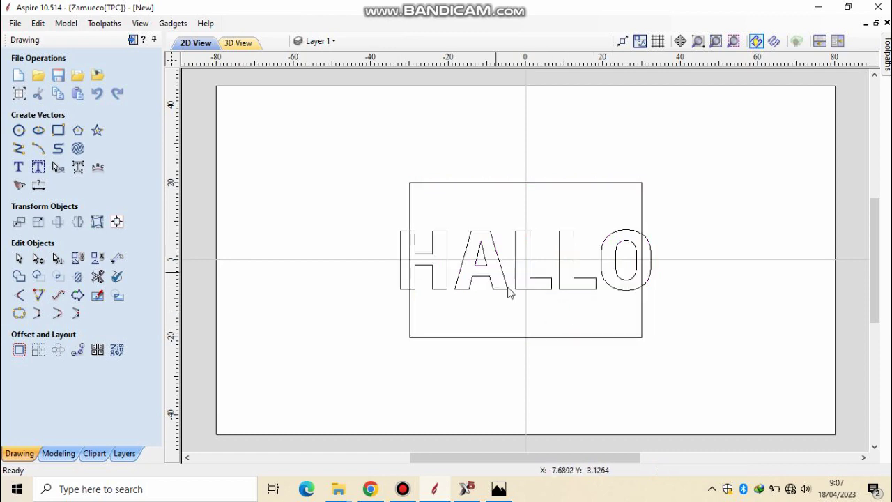
left_click(548, 278)
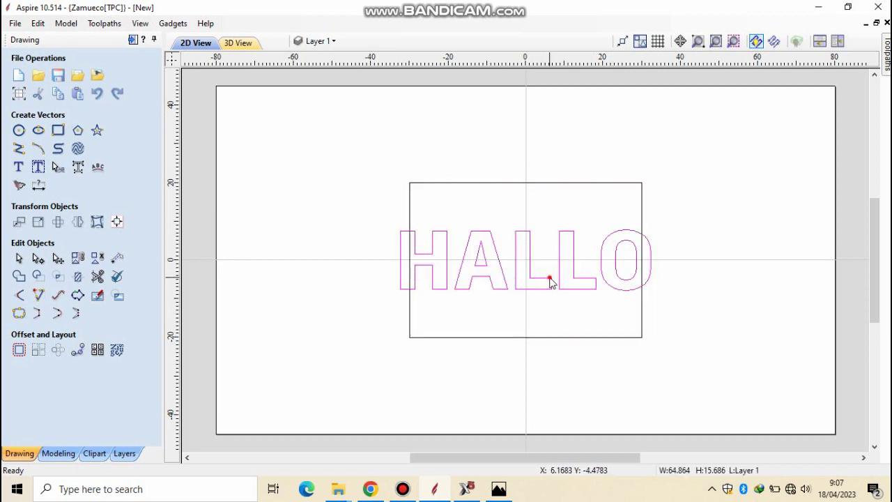
left_click(550, 278)
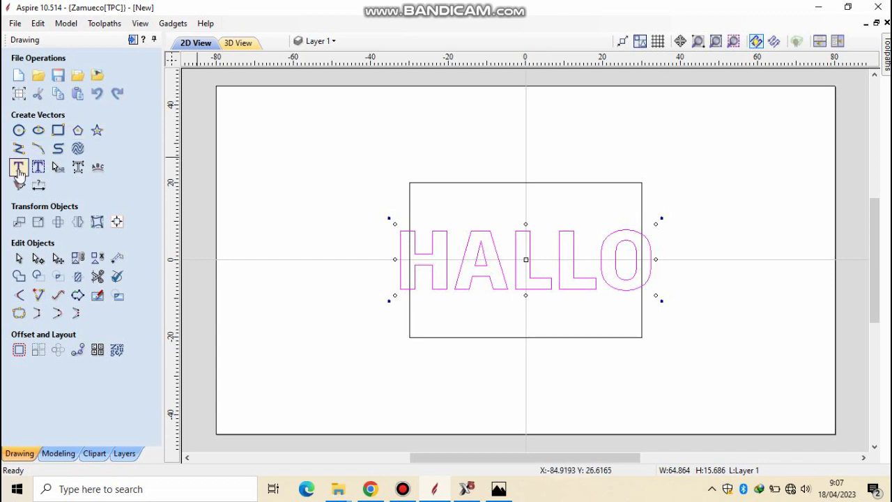
left_click(18, 166)
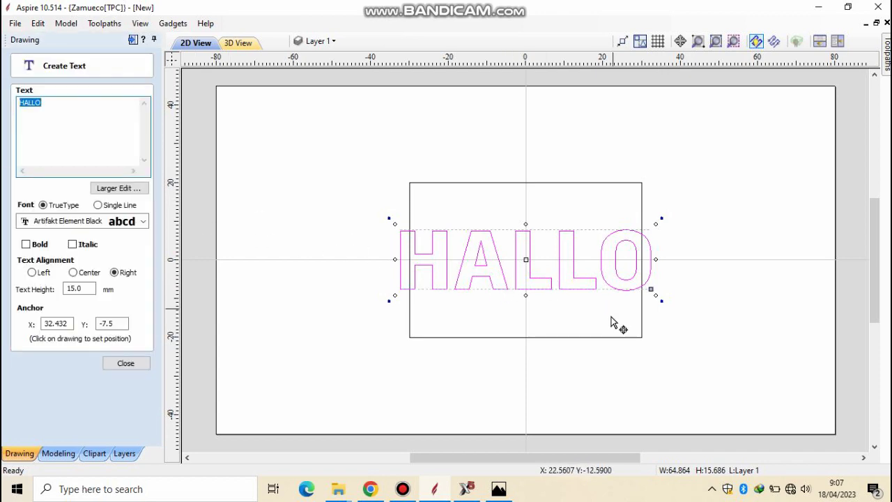
left_click_drag(91, 288, 68, 287)
type("10")
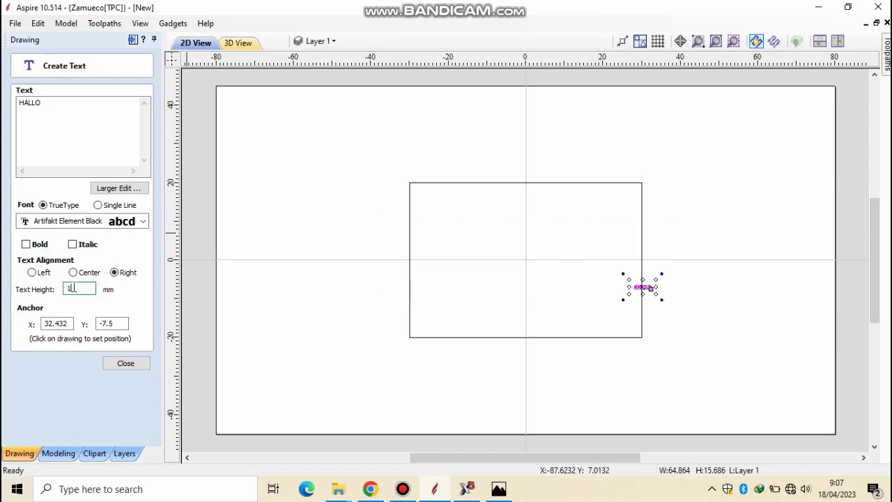
left_click(126, 364)
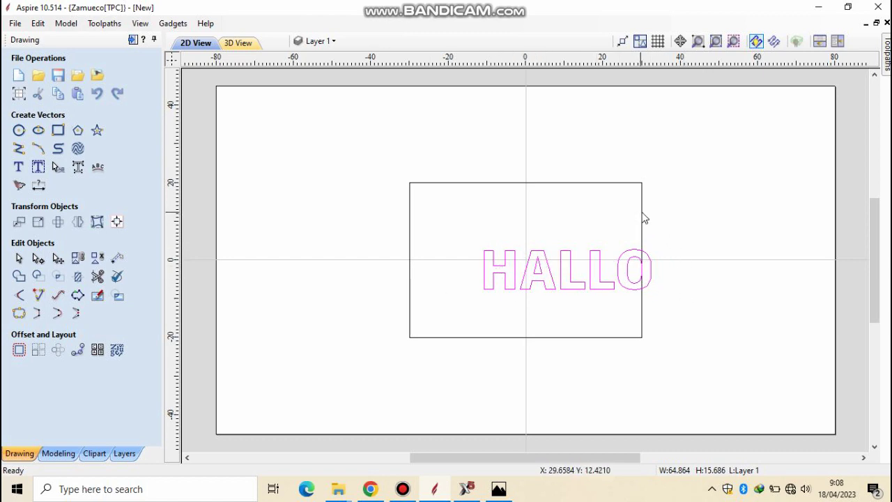
Step: Center the resized HALLO text on the rectangle both horizontally and vertically, and clear the selection
left_click(630, 183, "shift")
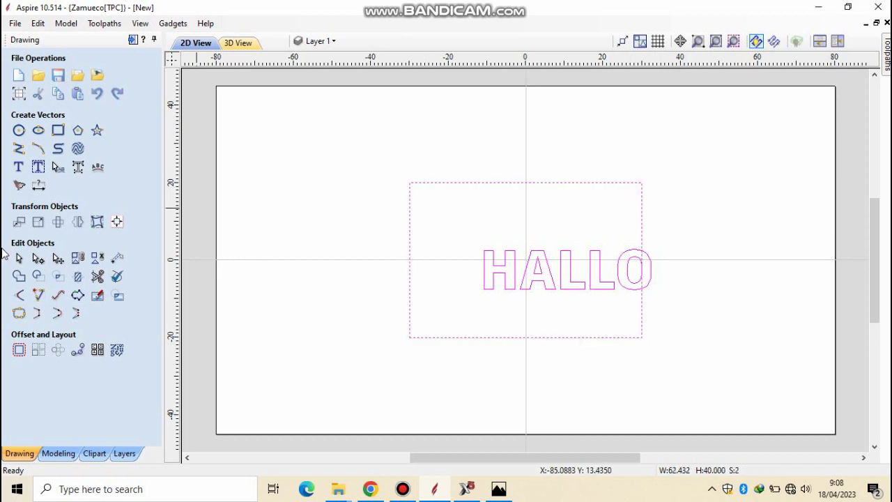
left_click(118, 224)
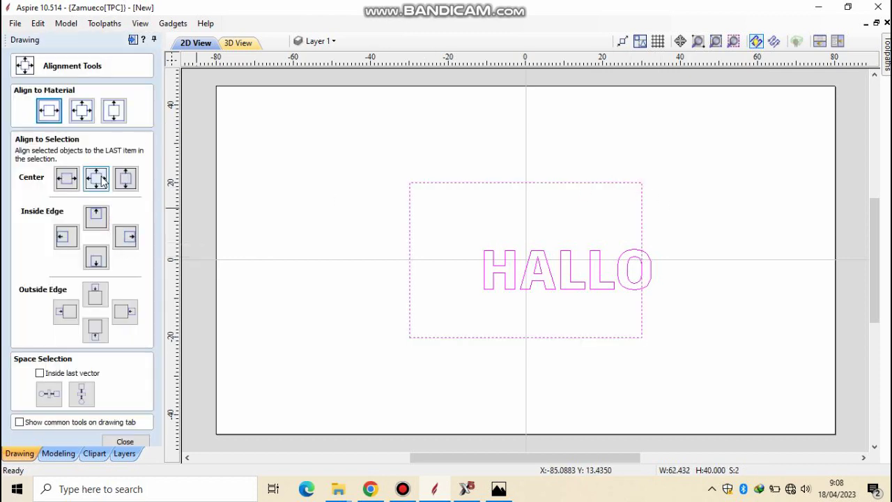
left_click(101, 180)
left_click(126, 442)
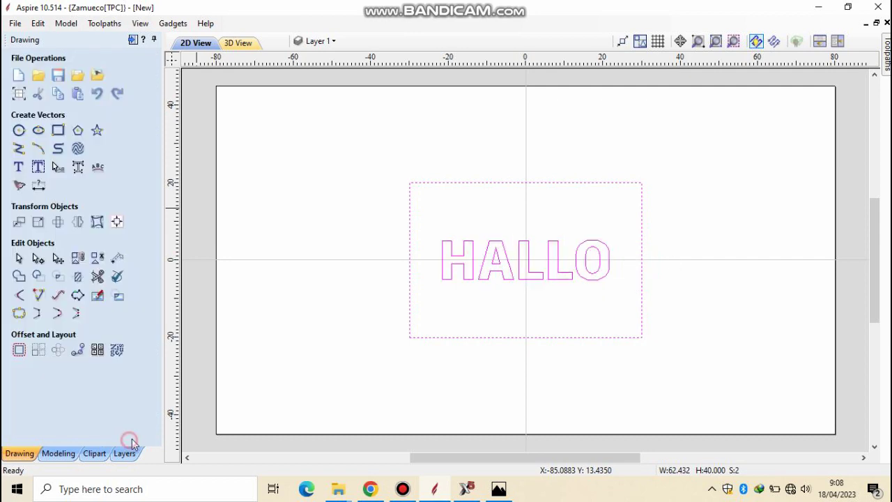
left_click(671, 251)
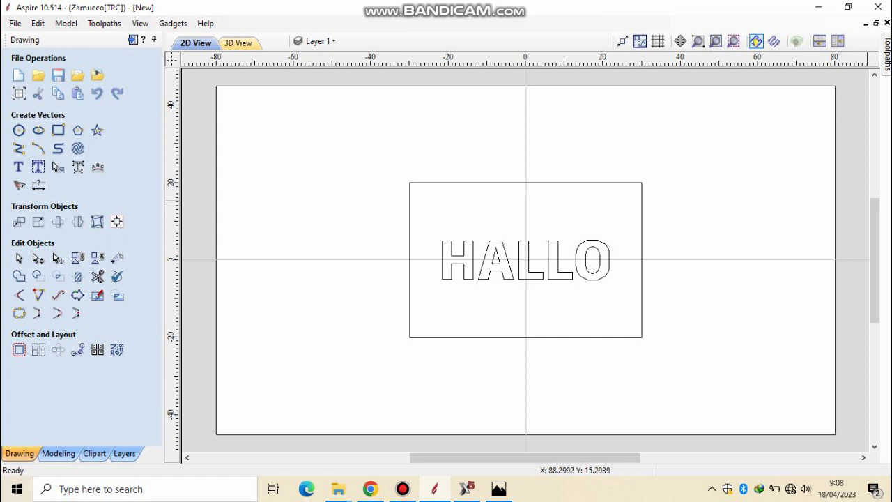
Step: Start a Quick Engraving toolpath and review the parameters of its Engraving (20.0°, Tip 0.5 - 3 mm) tool, accepting them as they are
left_click(887, 61)
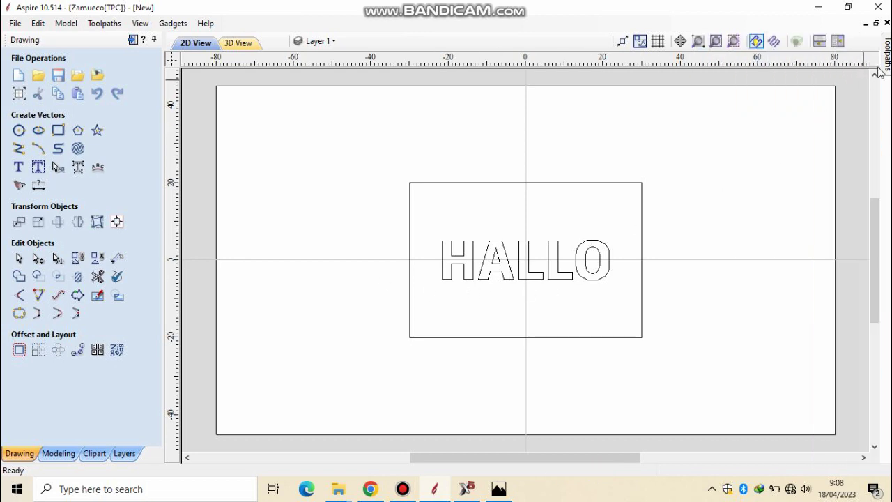
mouse_move(886, 62)
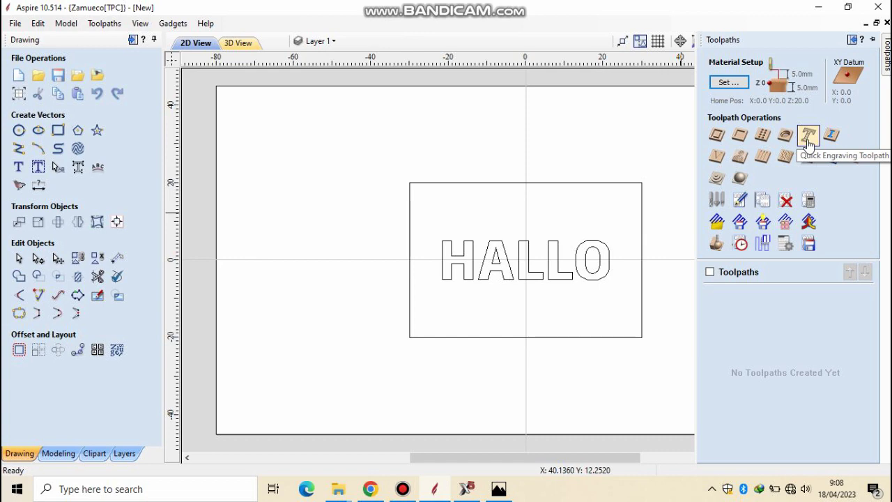
left_click(809, 137)
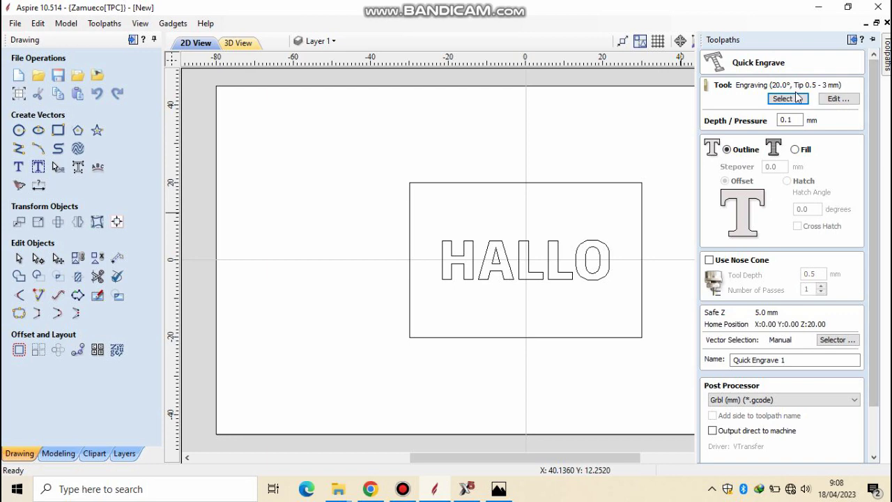
left_click(829, 98)
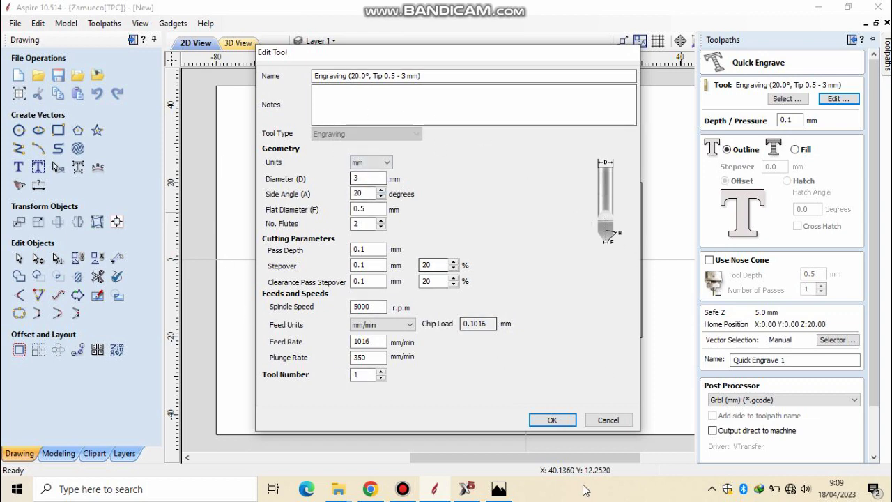
left_click(539, 420)
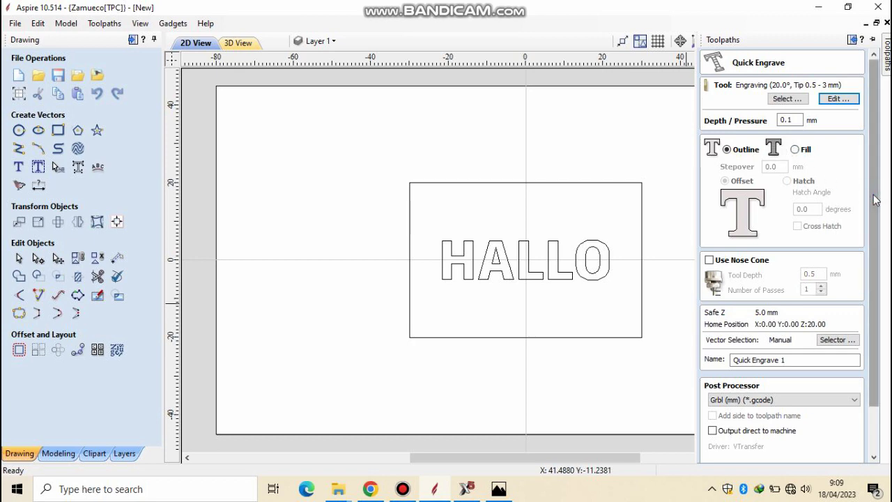
Step: Set the engraving depth to 0.8 mm and calculate the outline toolpath for the HALLO text
mouse_move(876, 200)
left_mouse_down()
mouse_move(876, 223)
mouse_move(876, 189)
left_mouse_up()
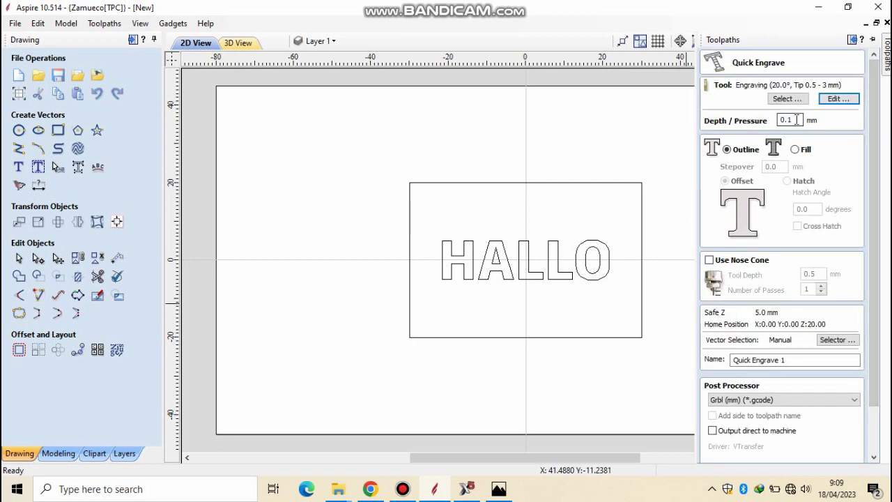
double_click(797, 120)
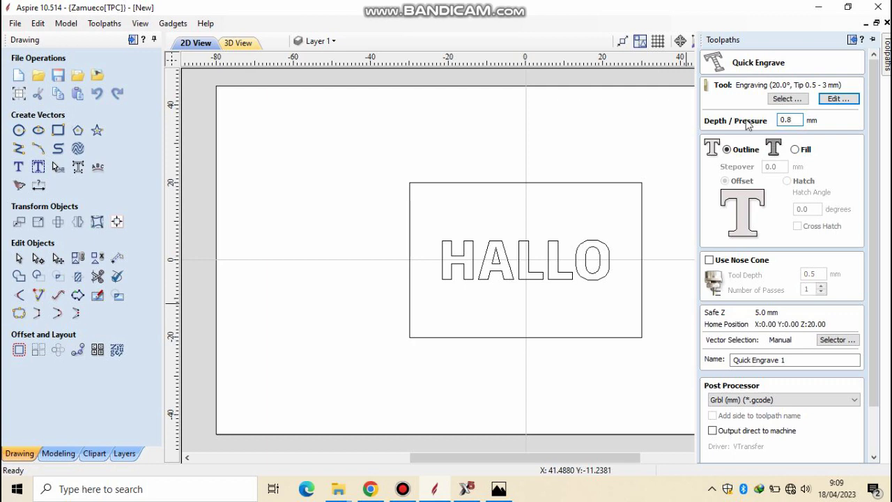
left_click(514, 264)
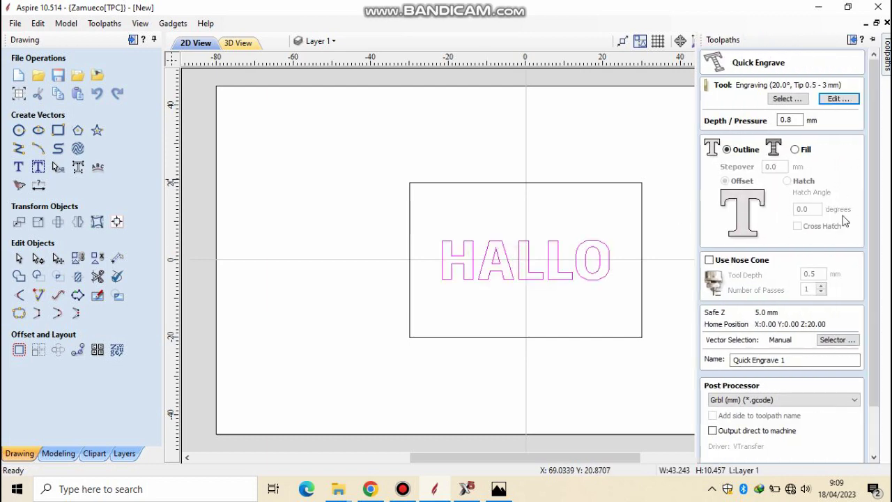
scroll(877, 220, "down", 2)
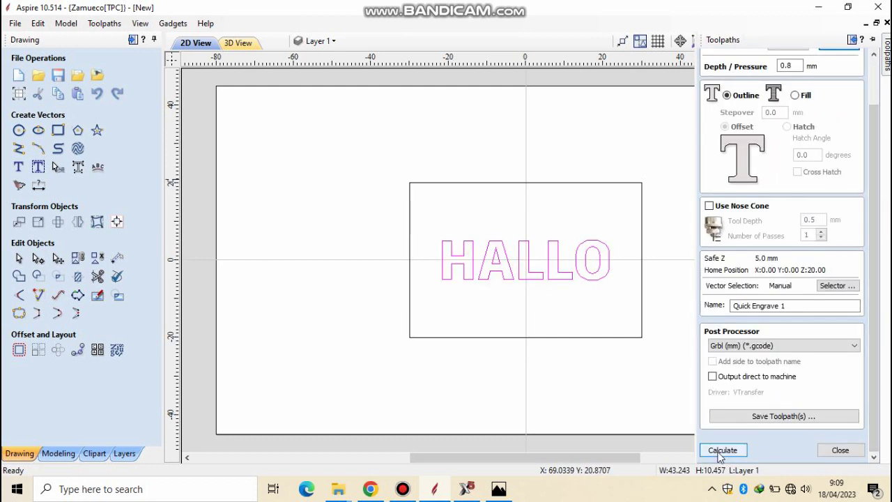
left_click(722, 450)
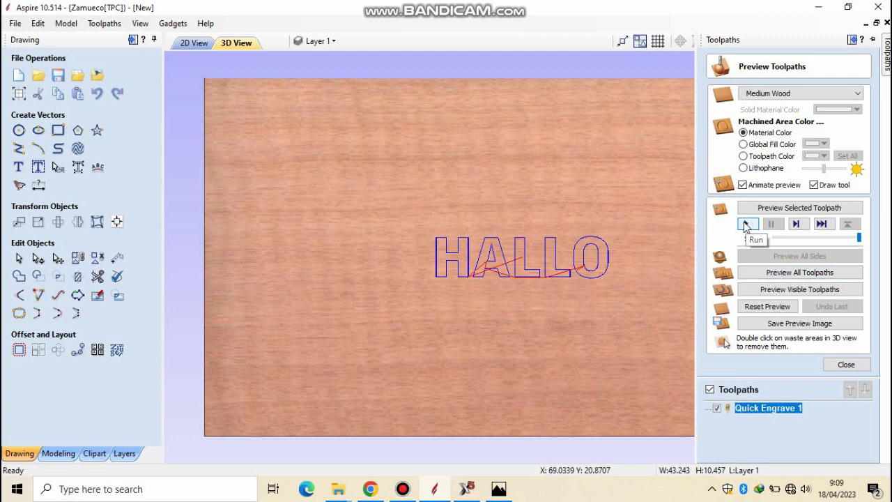
Step: Reduce the simulation speed to about the middle of its range and run the preview of the engraving toolpath
left_click(797, 238)
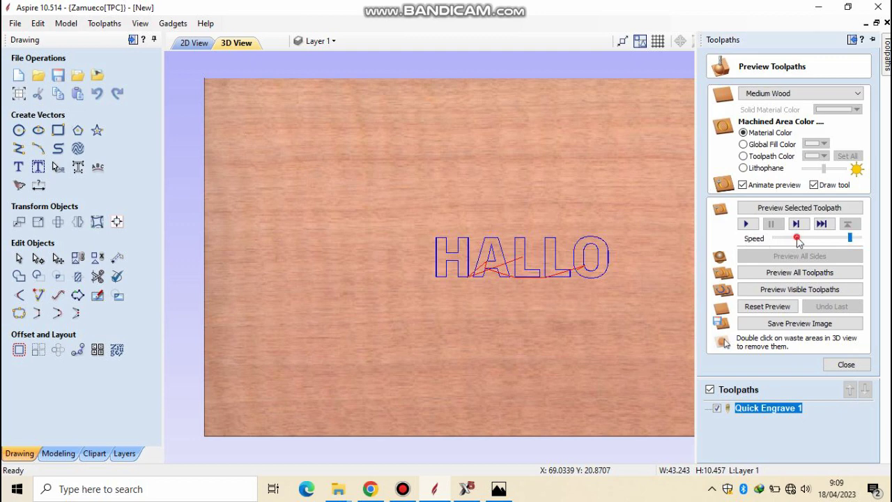
left_click(747, 224)
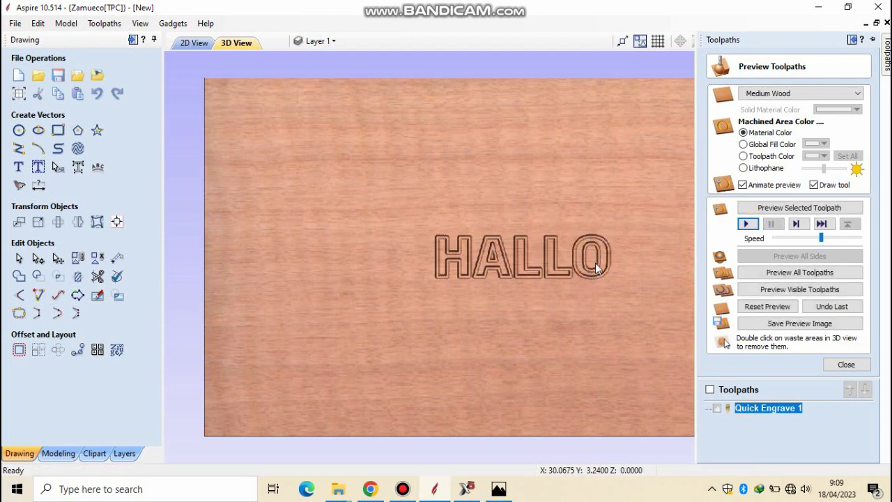
Step: Select the rectangle around the HALLO text, start a 2D Profile toolpath for it, and set the cut depth to 5.01 mm
left_click_drag(543, 259, 492, 259)
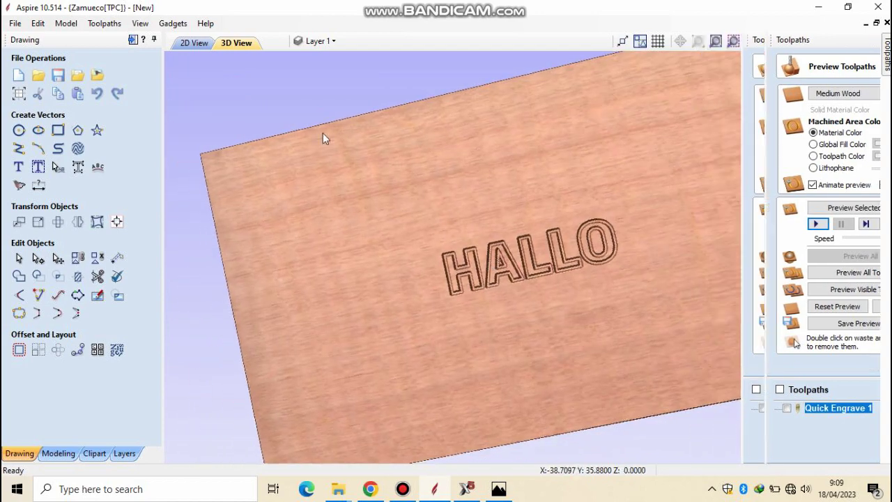
left_click(192, 42)
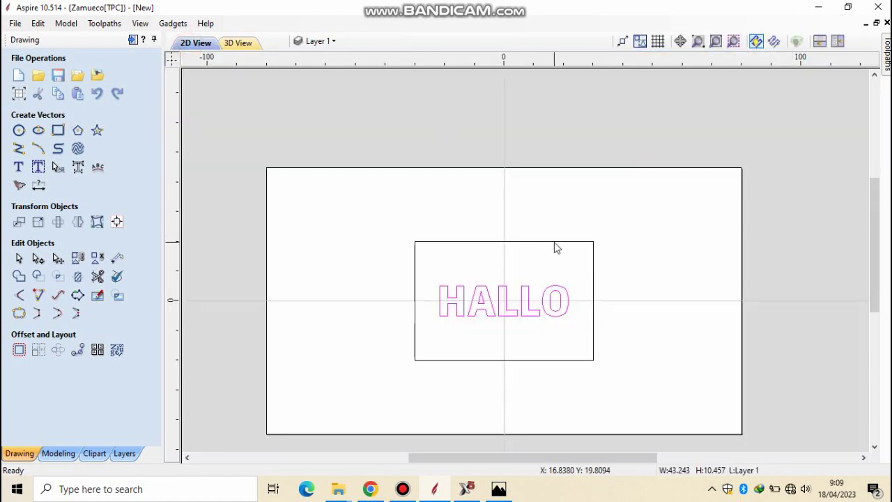
left_click(428, 241)
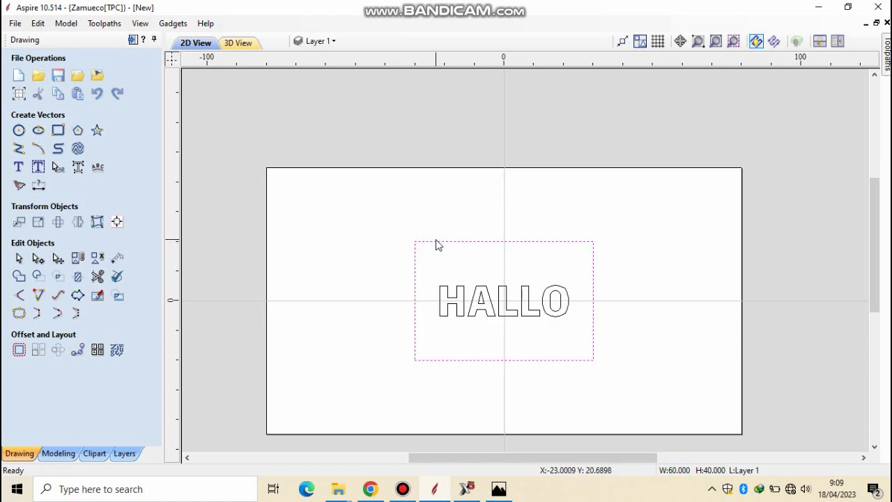
left_click(888, 73)
left_click(846, 365)
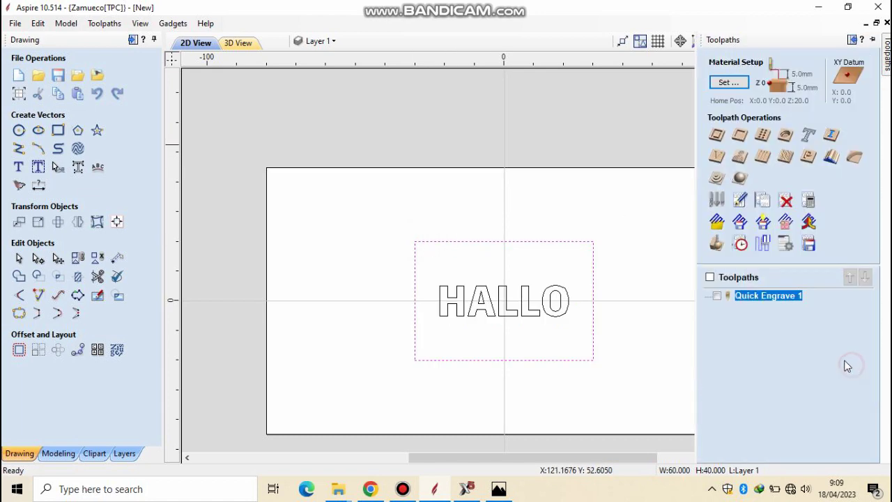
left_click(717, 137)
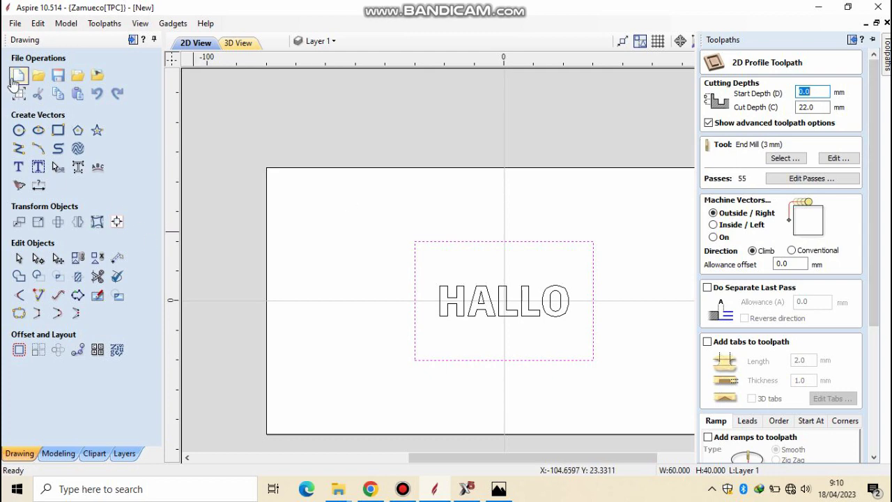
left_click(827, 108)
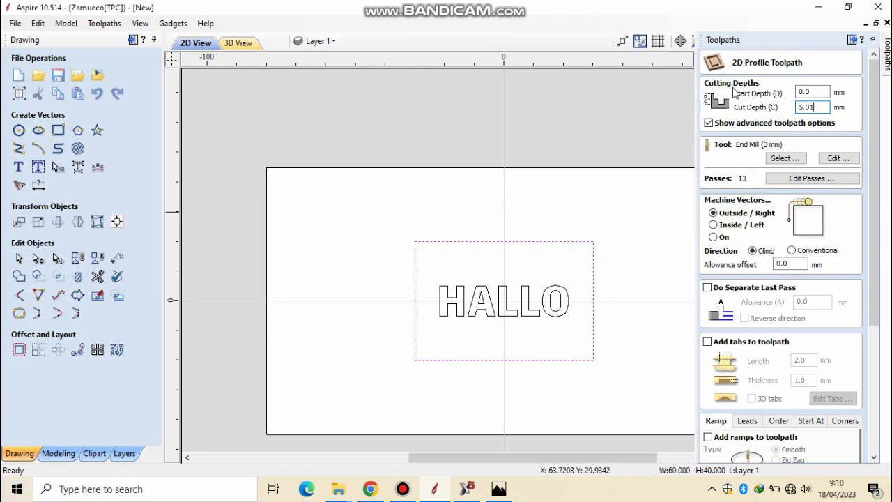
Step: Review the End Mill (3 mm) parameters without changes and calculate the outside profile toolpath, accepting the cut through the material
left_click_drag(874, 165, 738, 426)
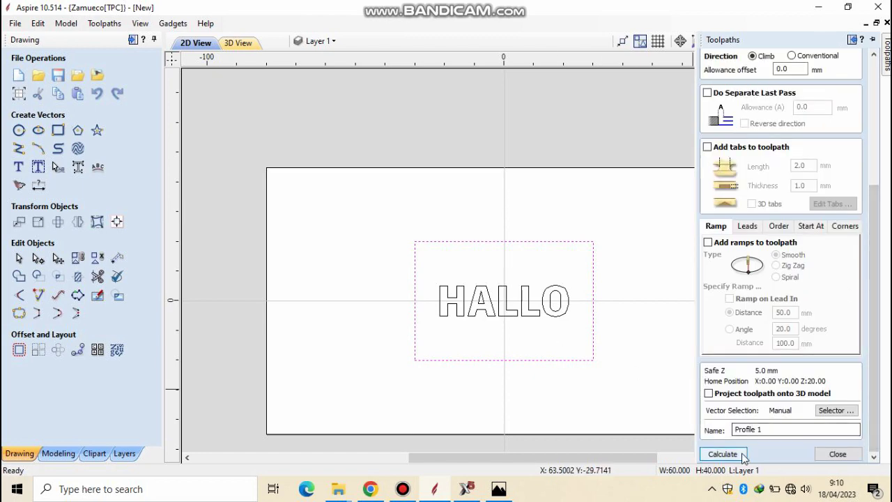
left_click_drag(878, 307, 831, 190)
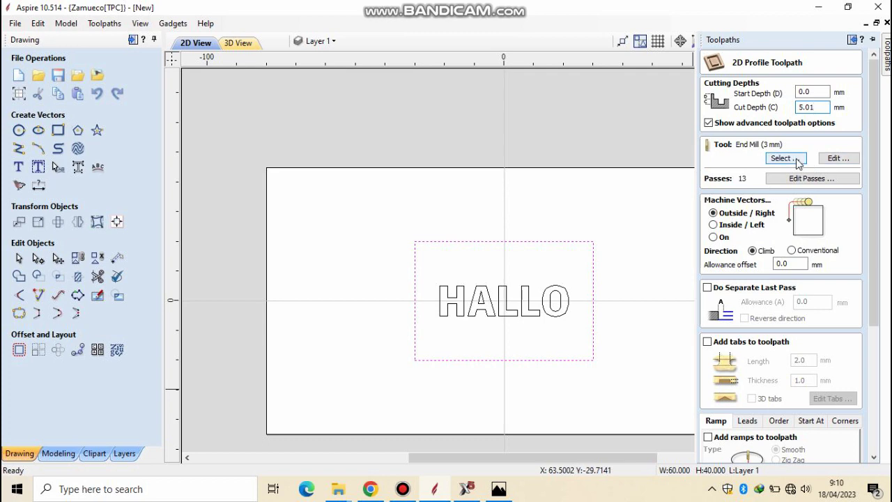
left_click(823, 159)
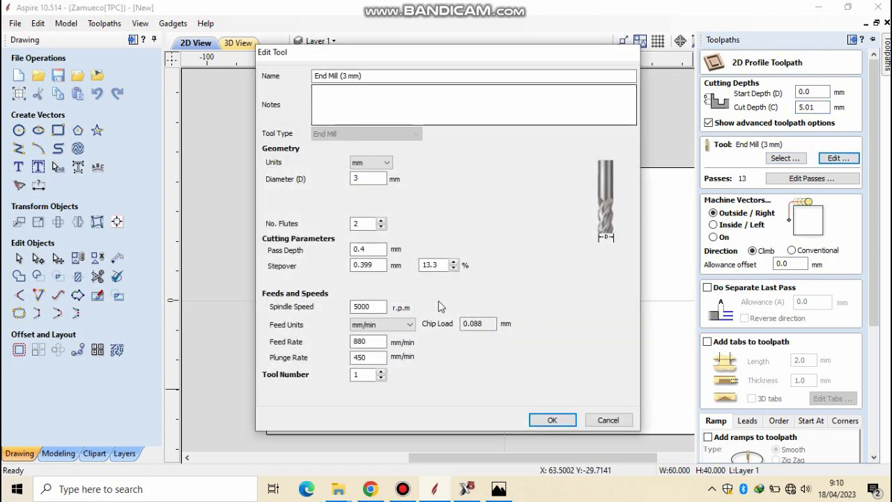
left_click(552, 420)
left_click_drag(875, 283, 875, 404)
left_click(724, 459)
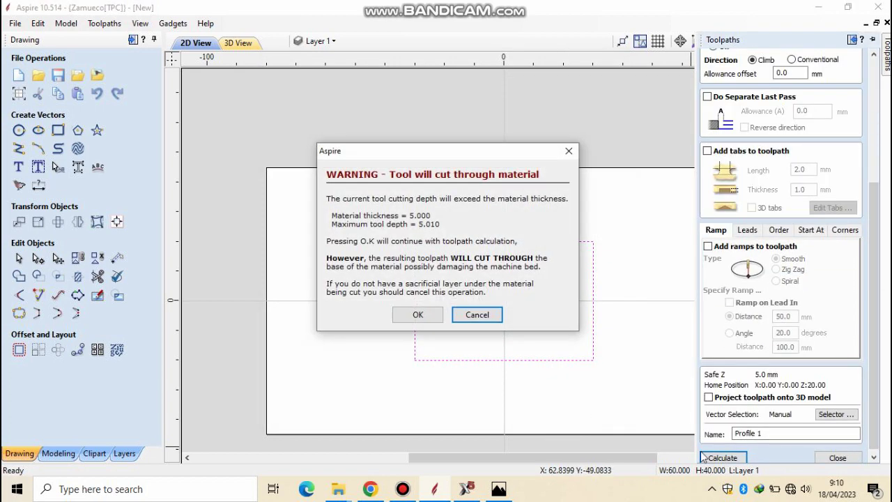
left_click(418, 315)
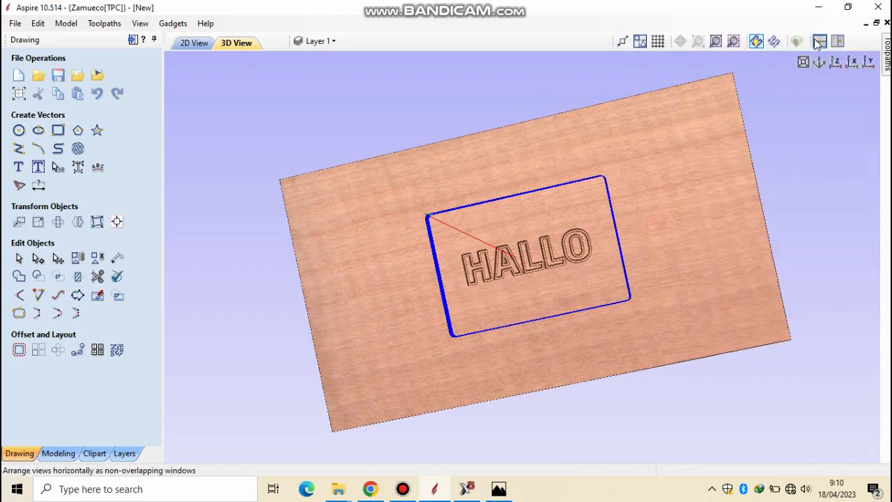
Step: Run the preview of the profile toolpath from the top view, close it, and inspect the cut from an angle
left_click(836, 63)
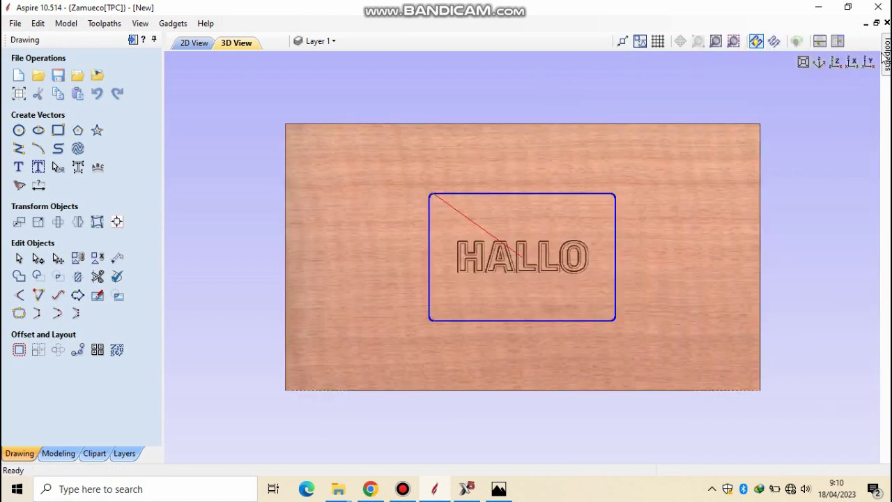
mouse_move(883, 58)
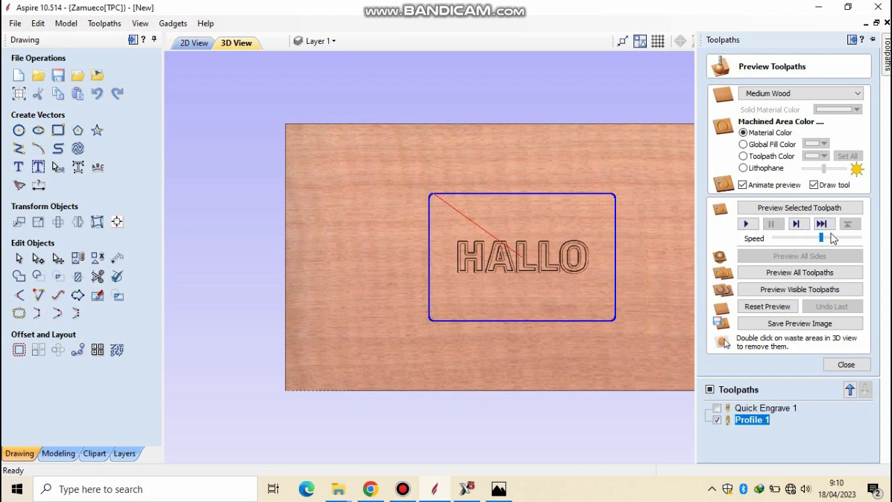
left_click(746, 224)
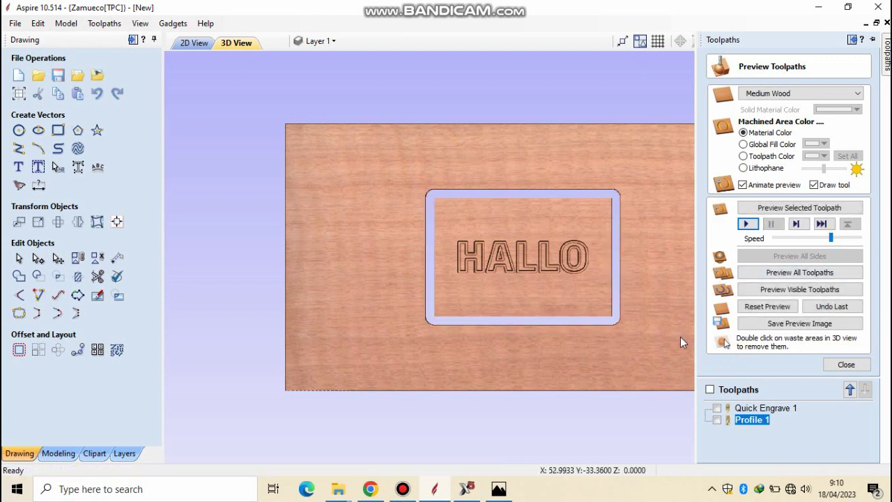
left_click(850, 365)
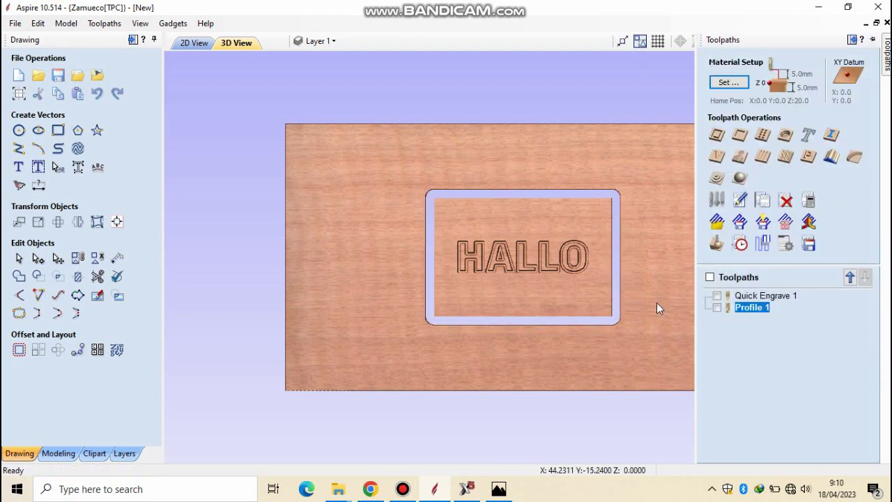
left_click(672, 198)
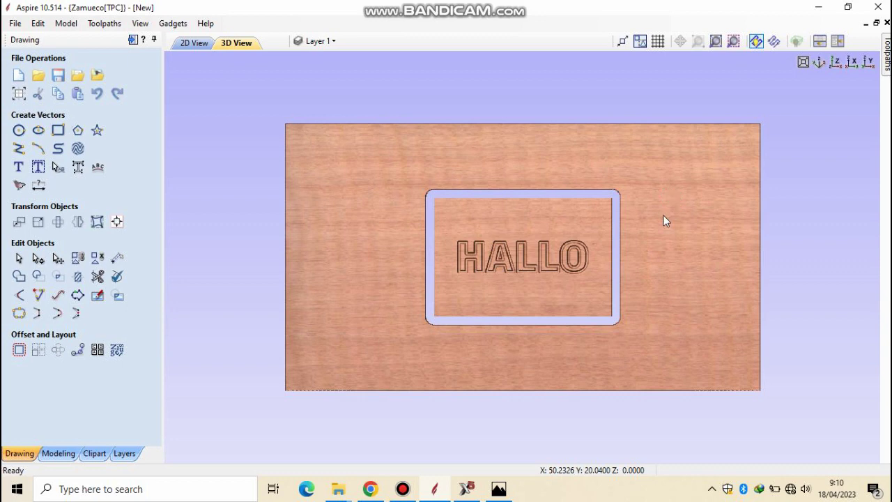
left_click_drag(578, 259, 746, 135)
mouse_move(886, 55)
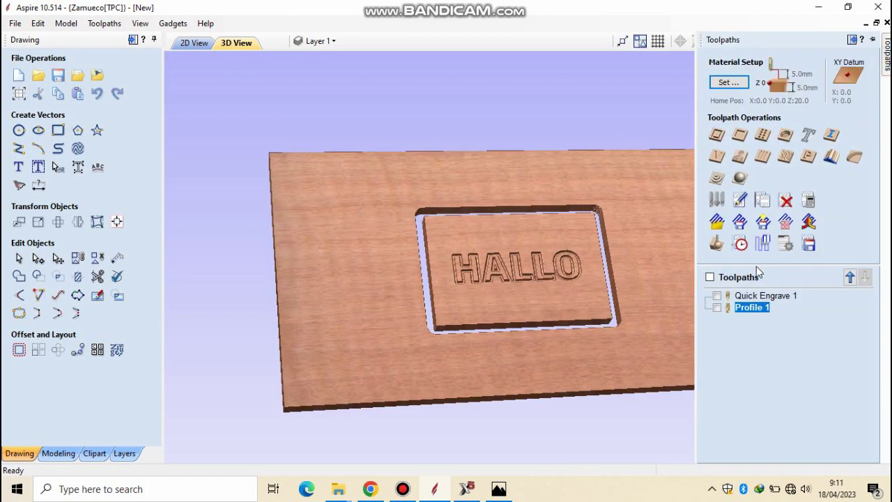
Step: Reopen and recalculate the Profile 1 toolpath, accepting the cut-through, and remove the waste material around the plate in the preview
double_click(753, 312)
left_click_drag(872, 349, 886, 446)
left_click(729, 455)
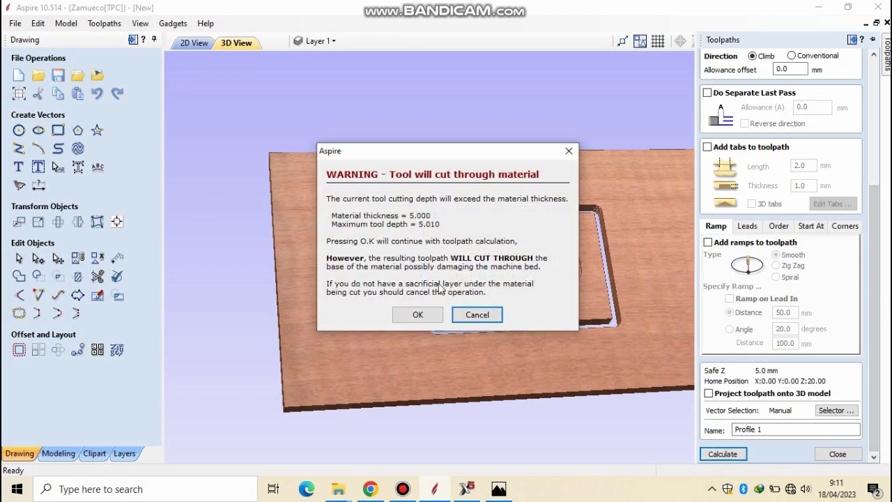
left_click(417, 314)
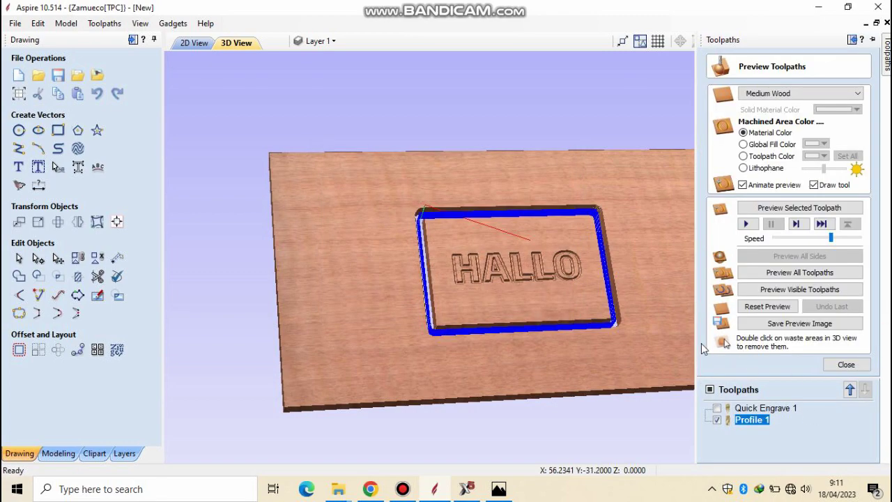
double_click(551, 352)
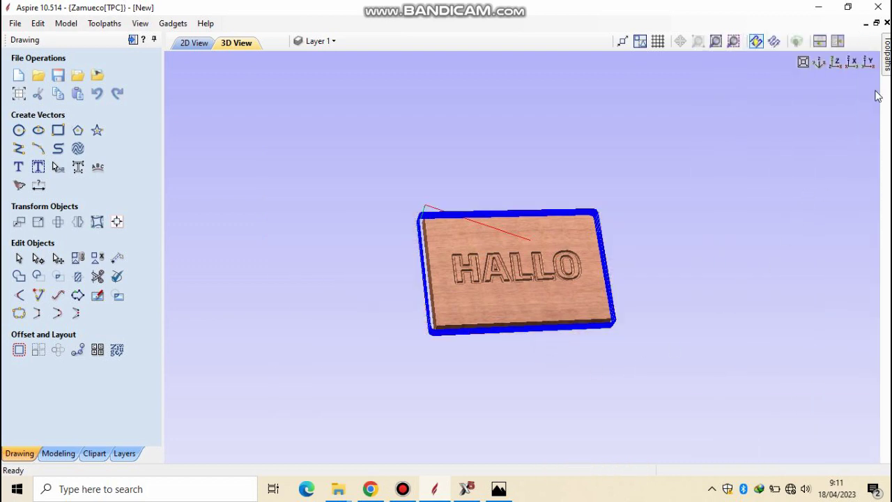
Step: Inspect the cut-out HALLO plate from several angles and hide the Profile 1 toolpath lines
mouse_move(886, 56)
left_click_drag(529, 230, 547, 232)
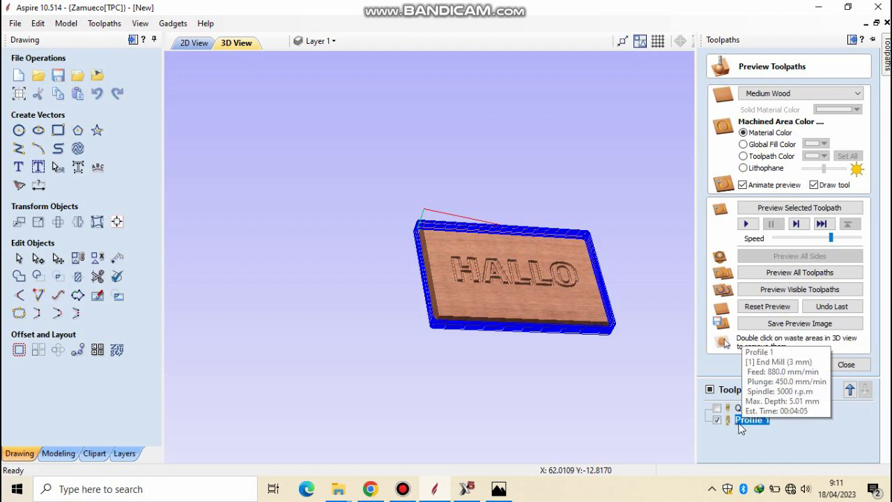
left_click_drag(507, 266, 445, 267)
left_click_drag(614, 247, 785, 132)
mouse_move(888, 70)
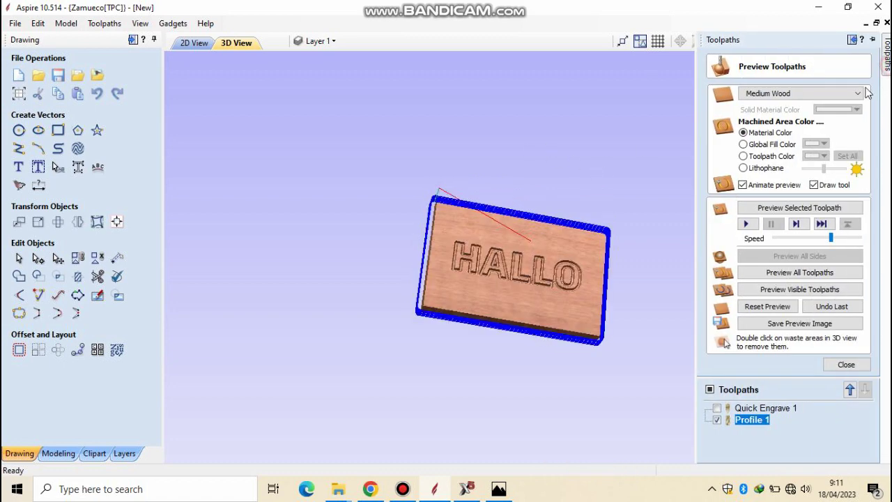
left_click(717, 420)
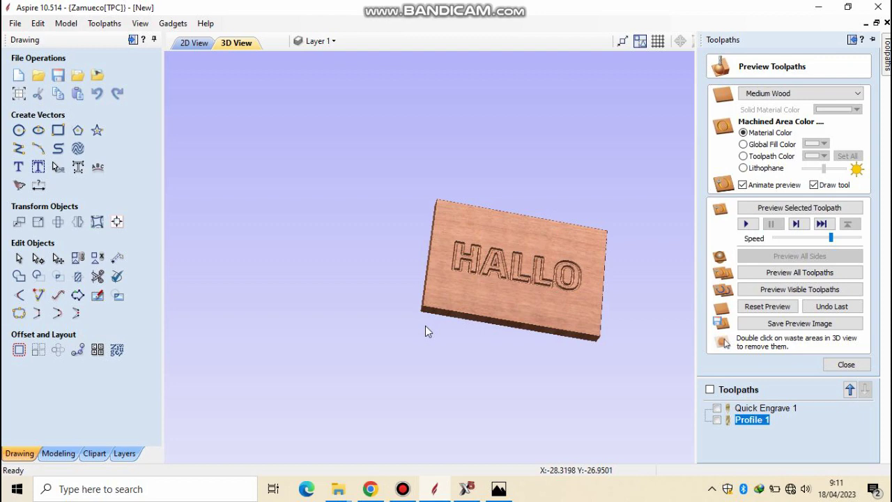
left_click_drag(513, 303, 384, 348)
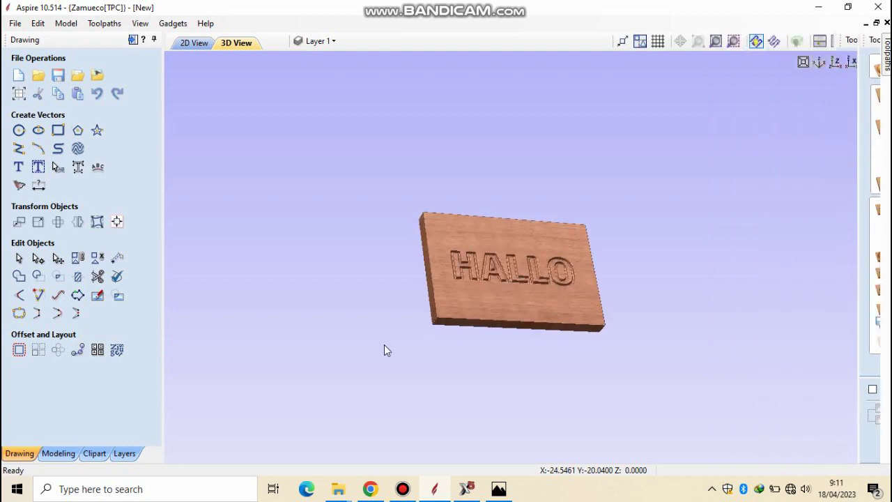
Step: Show the Quick Engrave 1 toolpath on the plate and select it as the active toolpath
mouse_move(886, 56)
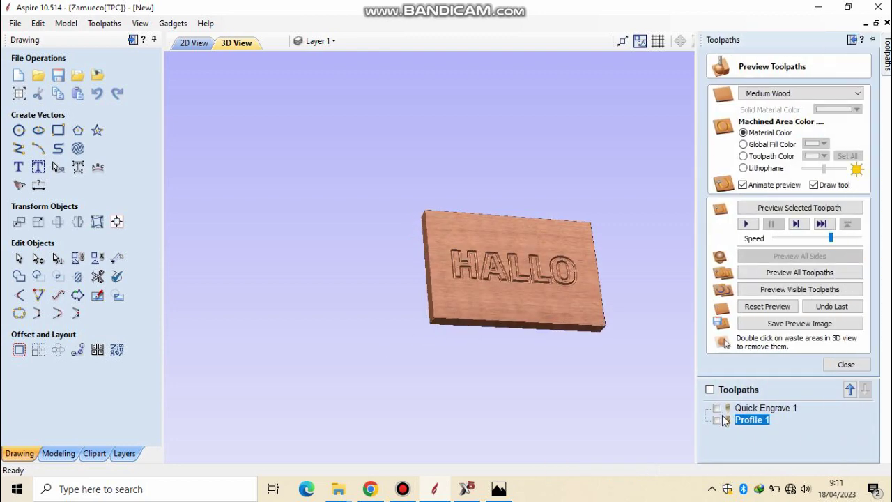
left_click(718, 409)
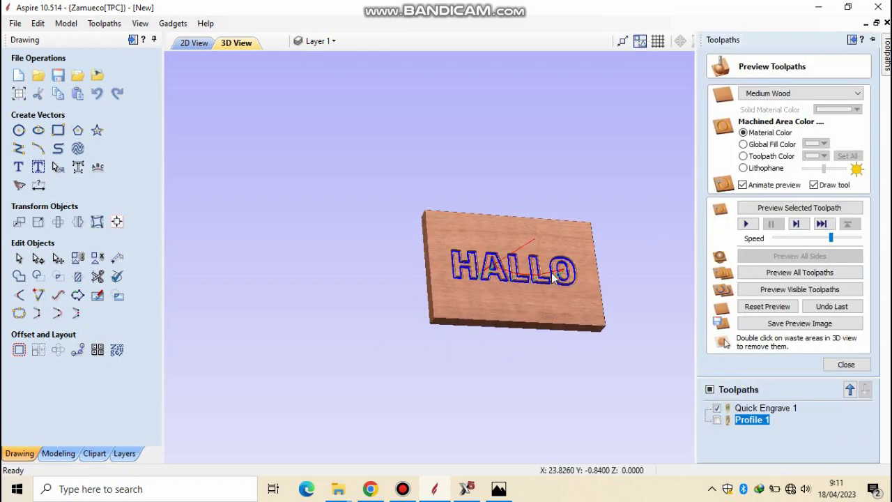
left_click(775, 409)
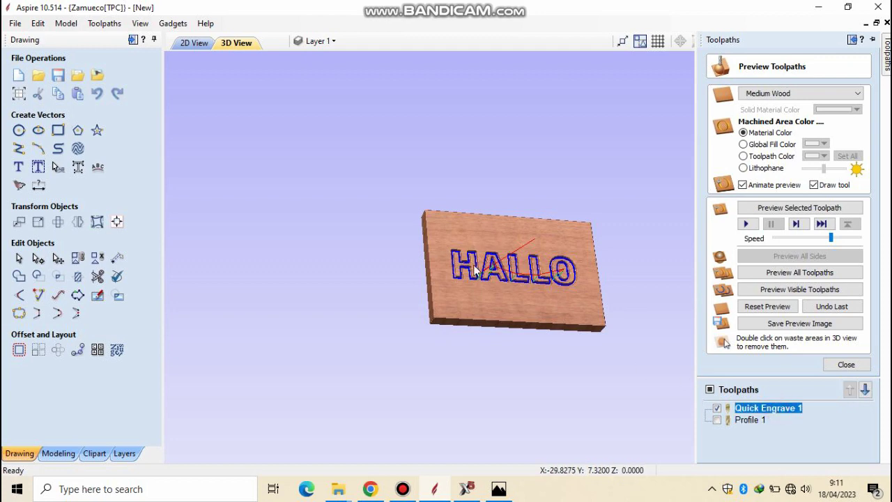
left_click_drag(436, 289, 531, 276)
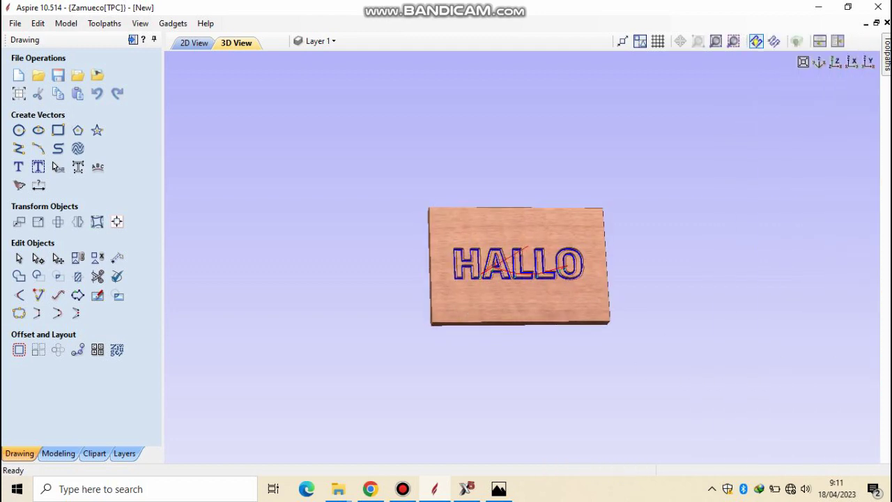
Step: Save the Quick Engrave 1 toolpath with the Grbl (mm) (*.gcode) post processor as HALLO in the ASP folder
mouse_move(886, 55)
left_click(846, 366)
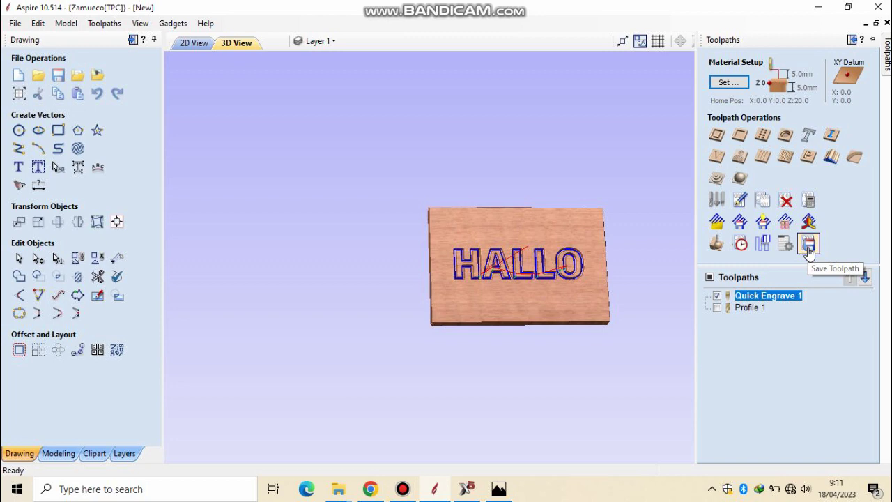
left_click(809, 245)
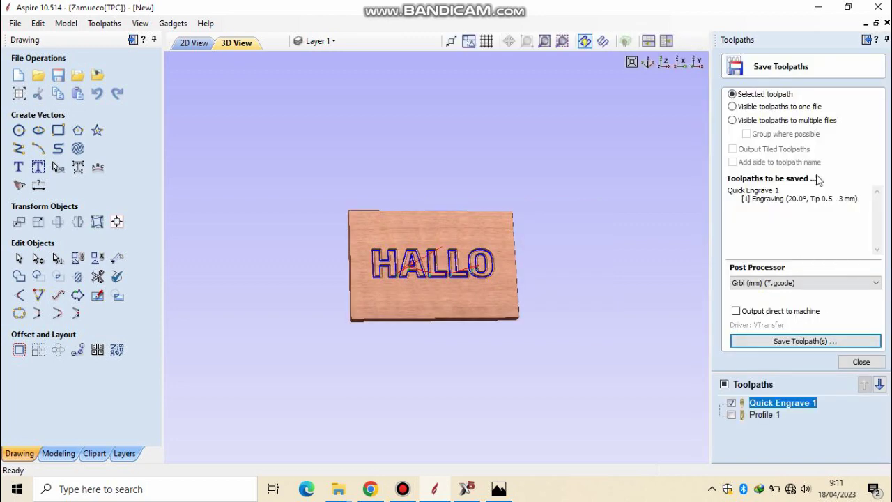
left_click(776, 285)
left_click(776, 284)
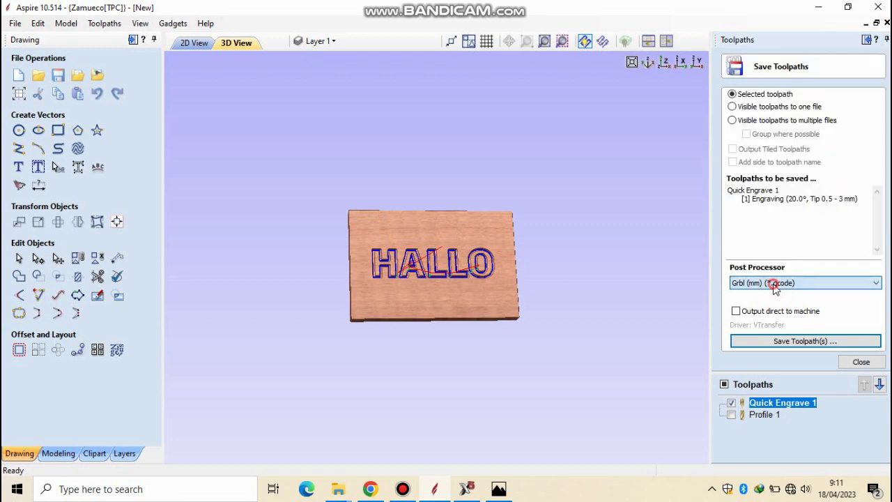
left_click(789, 340)
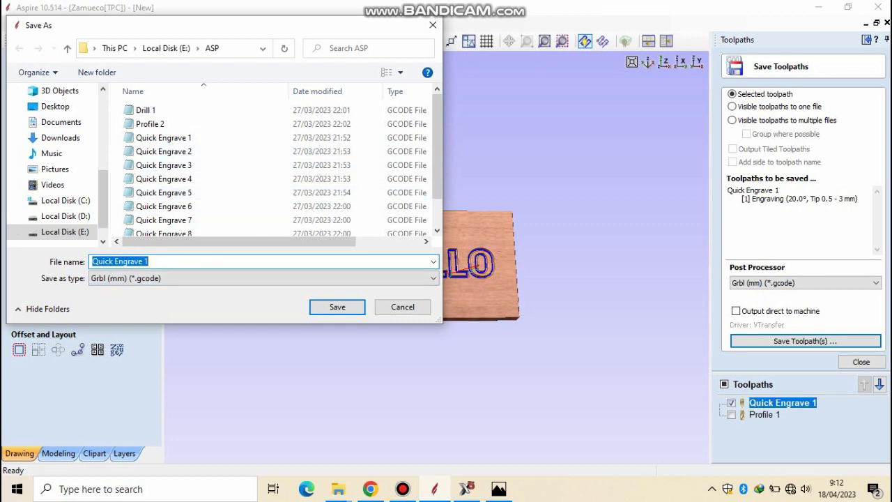
type("h")
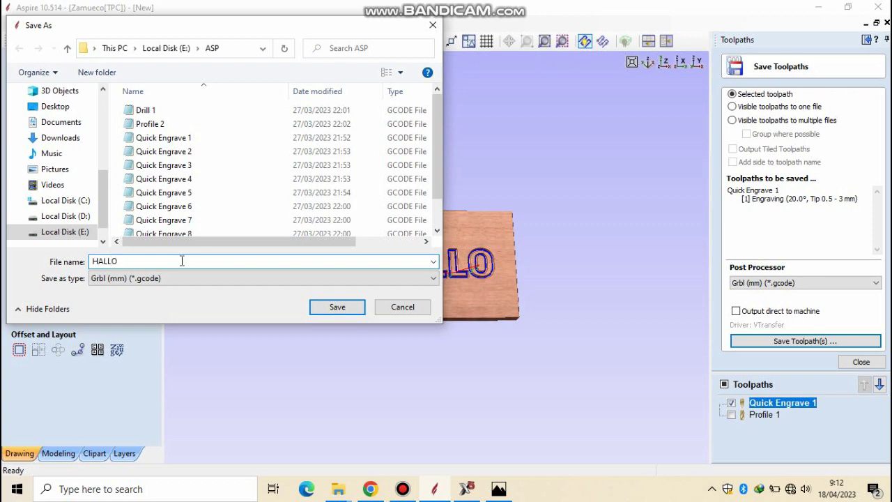
left_click(340, 310)
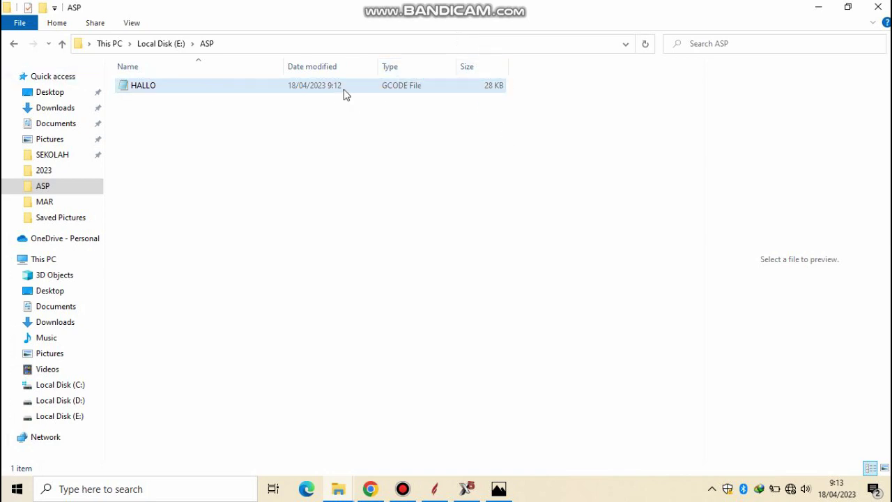
Step: Open the saved HALLO G-code file from the ASP folder in Notepad to check its contents
left_click(396, 85)
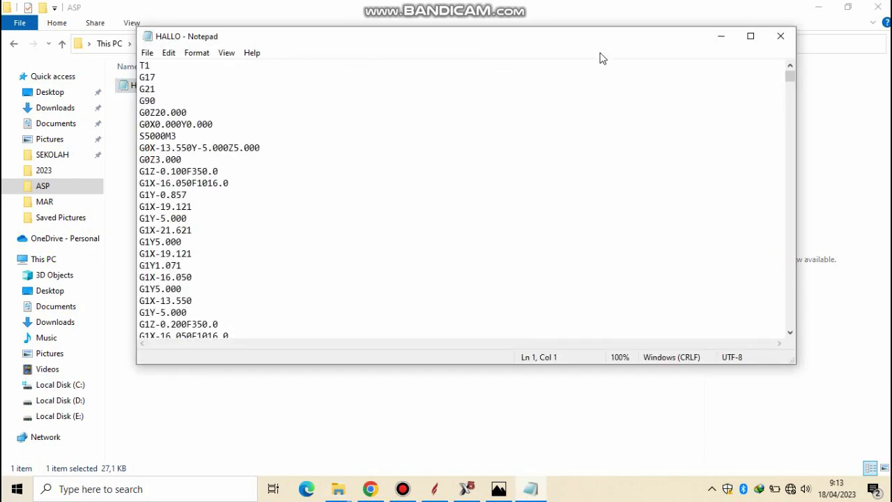
Step: Start saving a copy of the G-code as a Text Documents (*.txt) file in the ASP folder
left_click(149, 54)
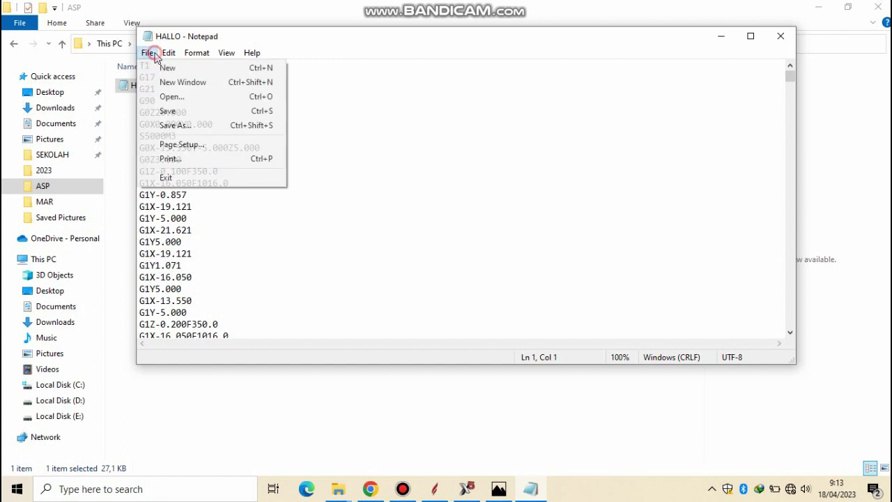
left_click(185, 125)
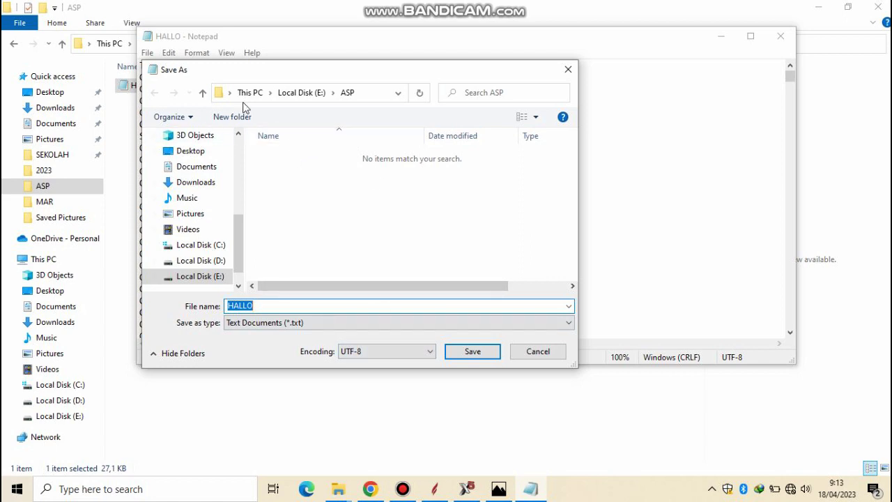
left_click(255, 324)
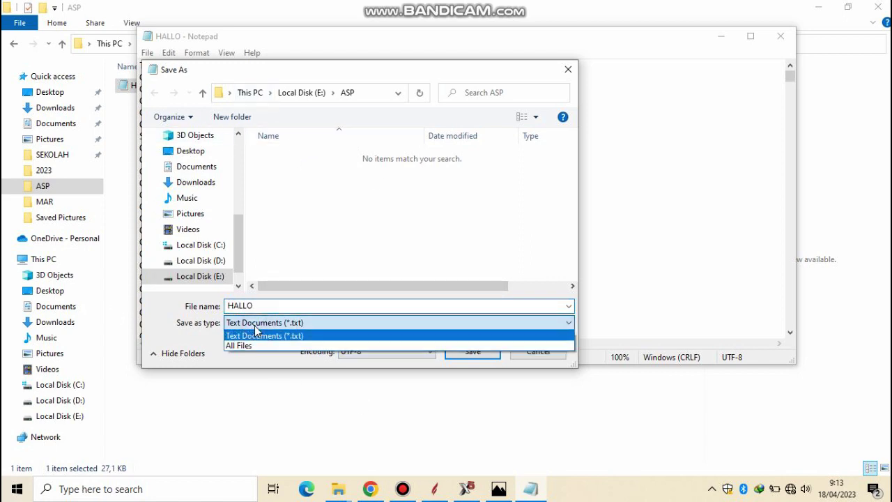
left_click(237, 234)
left_click(478, 304)
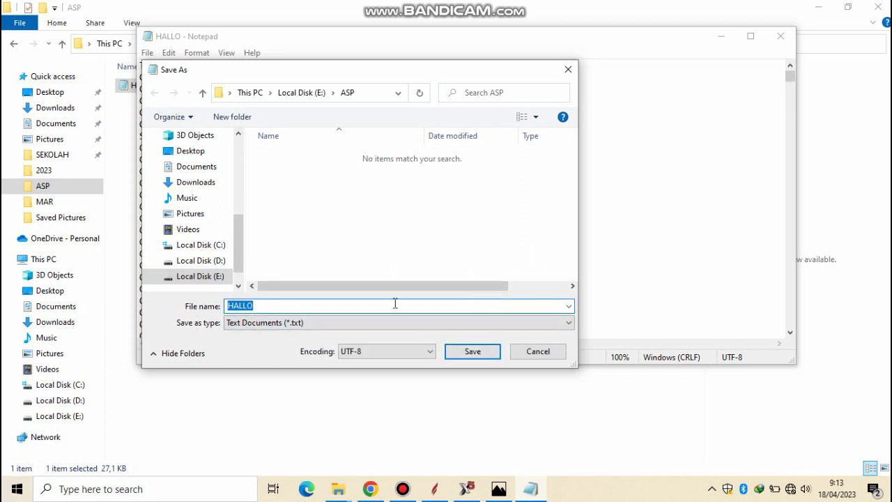
scroll(217, 237, "up", 5)
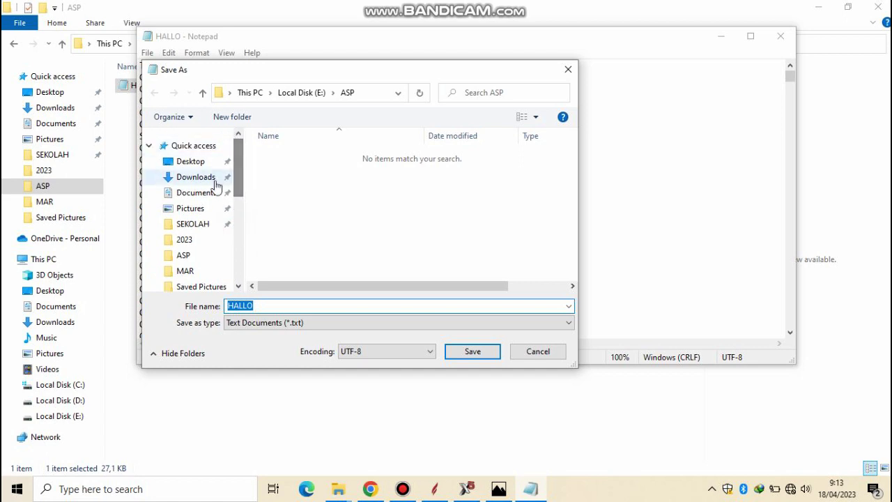
left_click(205, 255)
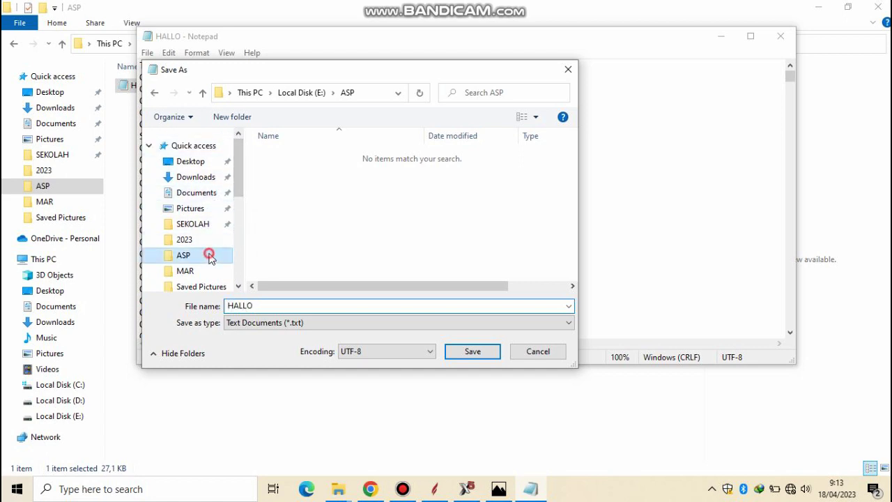
Step: Name the text copy HALLOO, save it, and close the Notepad window
left_click(290, 318)
left_click(291, 309)
left_click(292, 307)
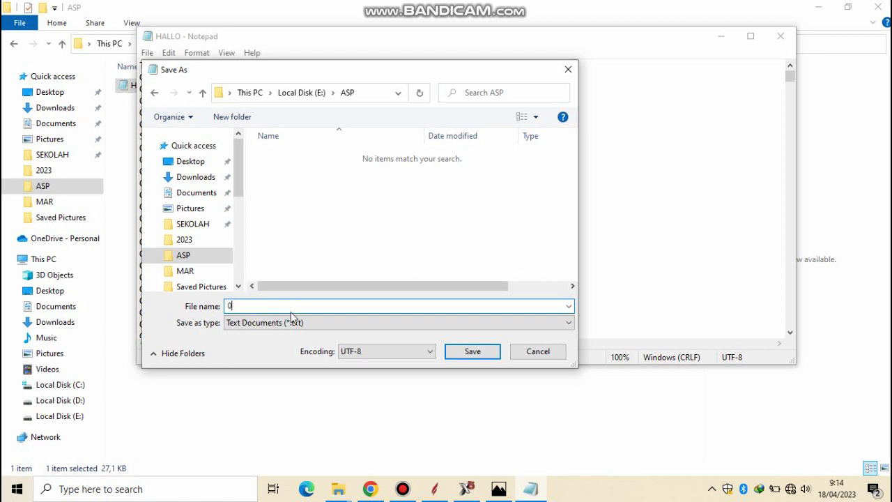
type("ALLO")
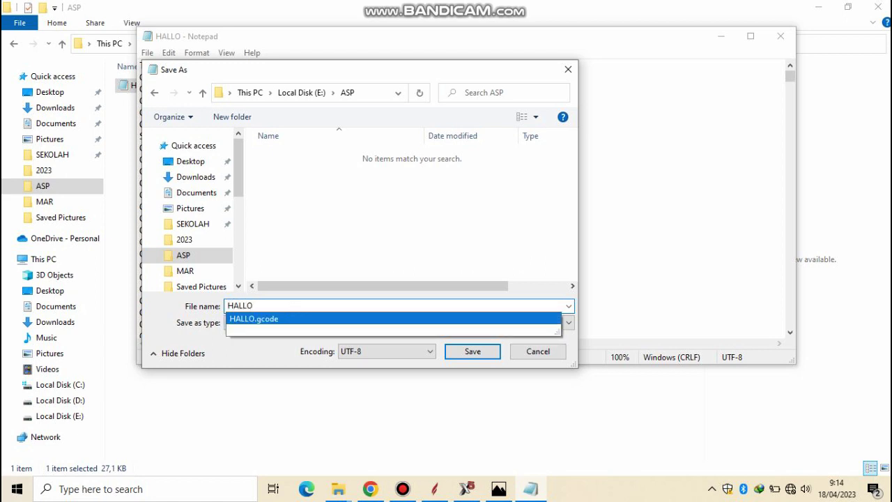
type("O")
left_click(471, 356)
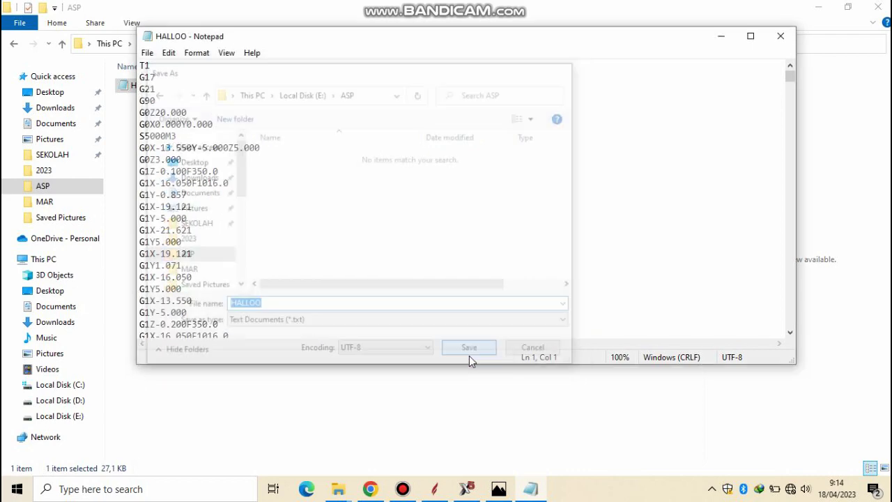
left_click(782, 35)
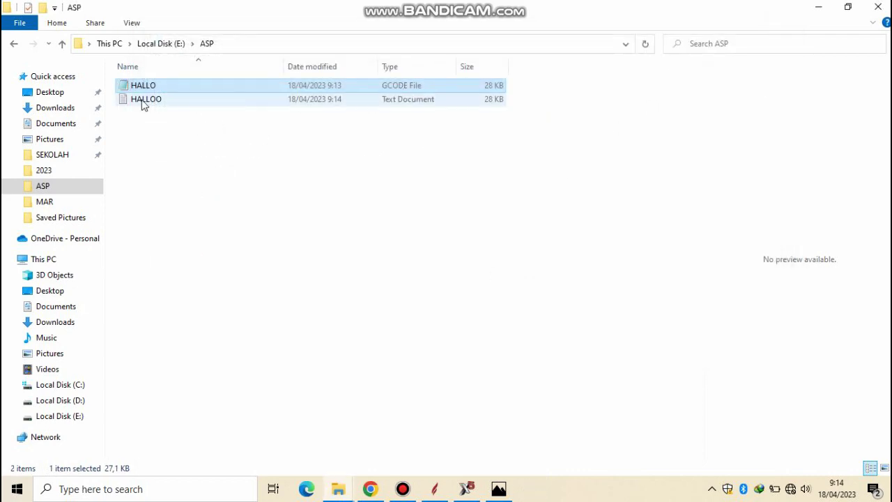
Step: Preview the HALLOO text document in the ASP folder and look through its G-code lines
left_click(142, 101)
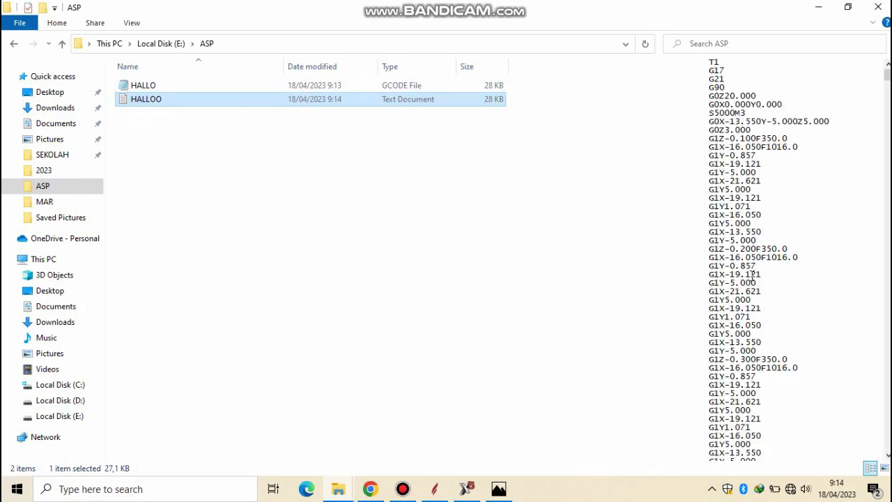
scroll(752, 275, "down", 20)
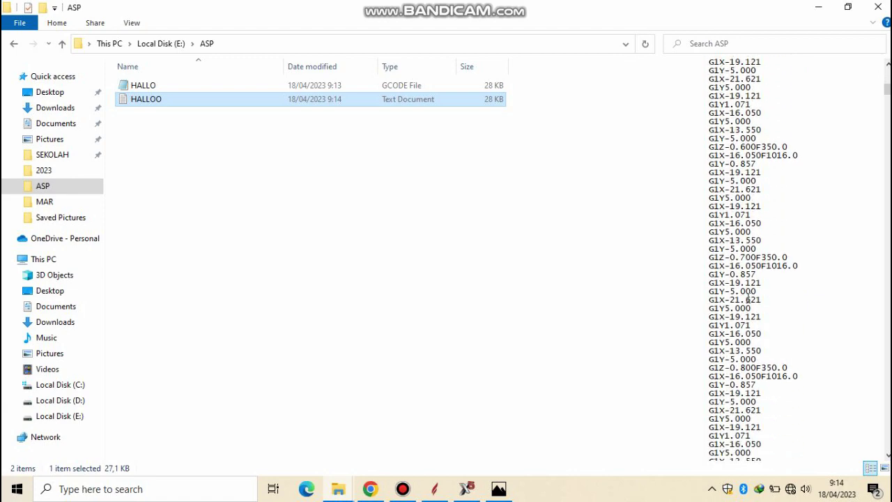
scroll(749, 299, "up", 20)
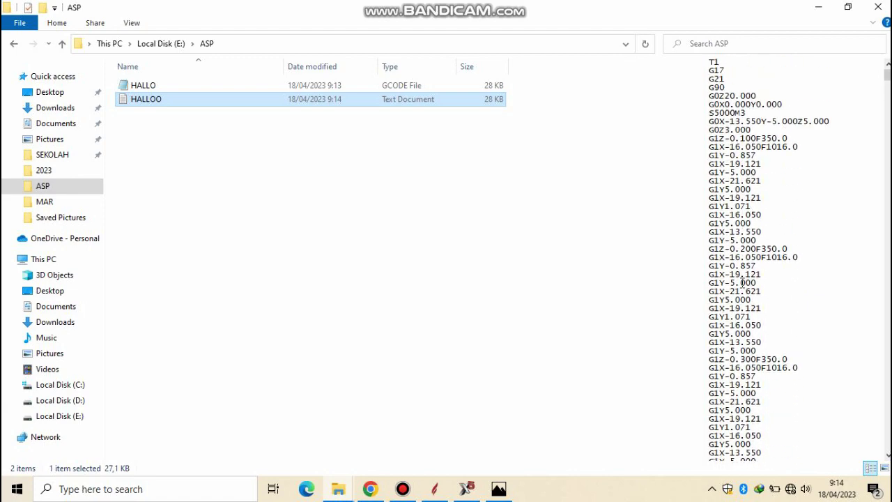